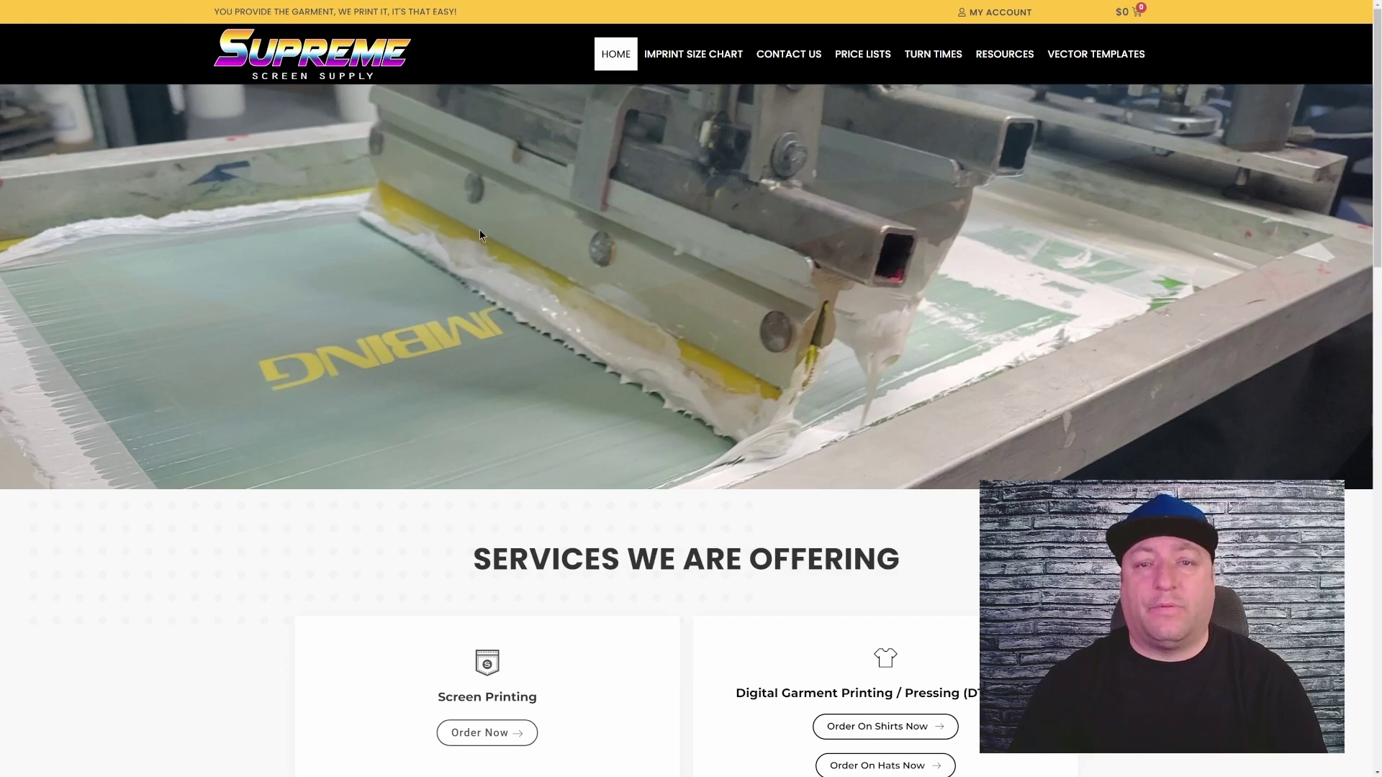
Step: On Supreme Screen Supply, go to the fluorescent glow-in-the-dark transfers page and download PSneonaction.zip
{"action": "scroll", "coordinate": [498, 299], "scroll_direction": "down", "scroll_amount": 9}
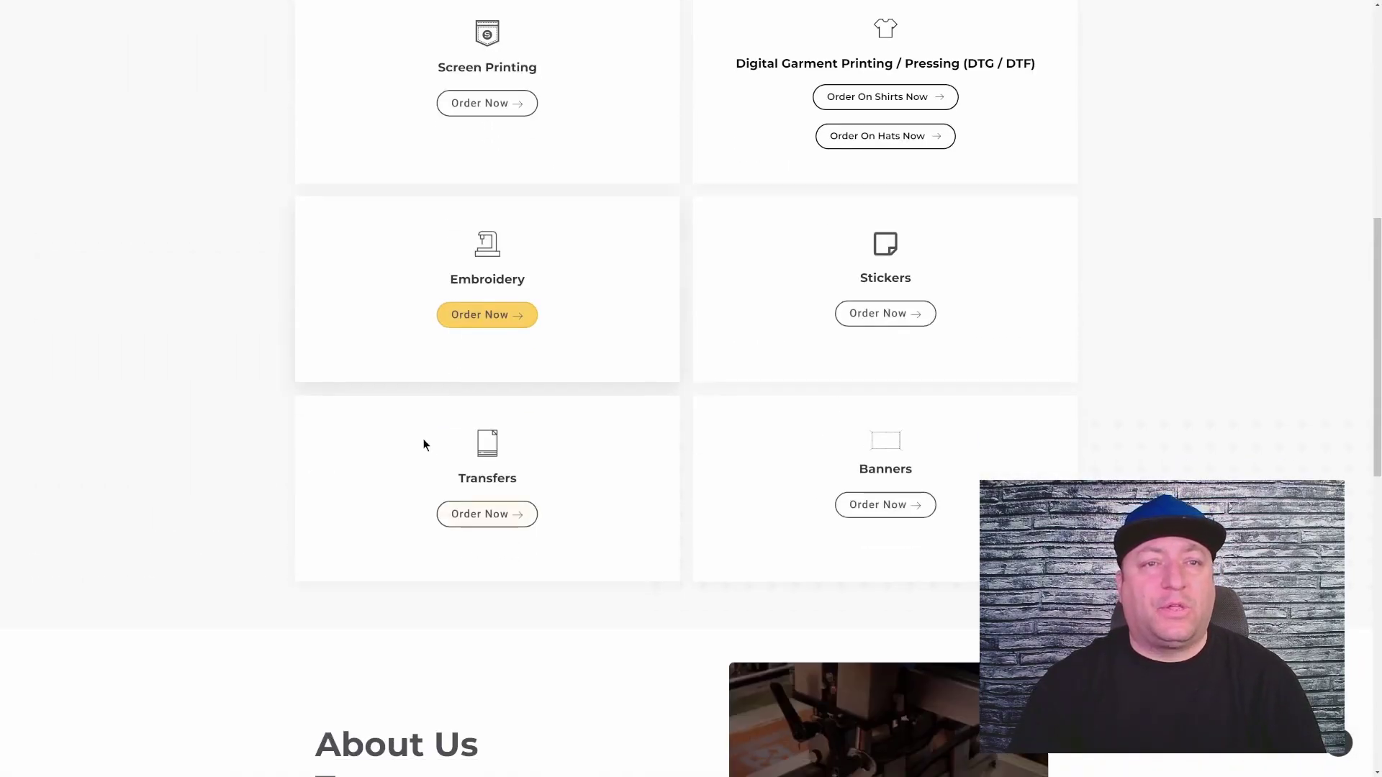
{"action": "left_click", "coordinate": [493, 521]}
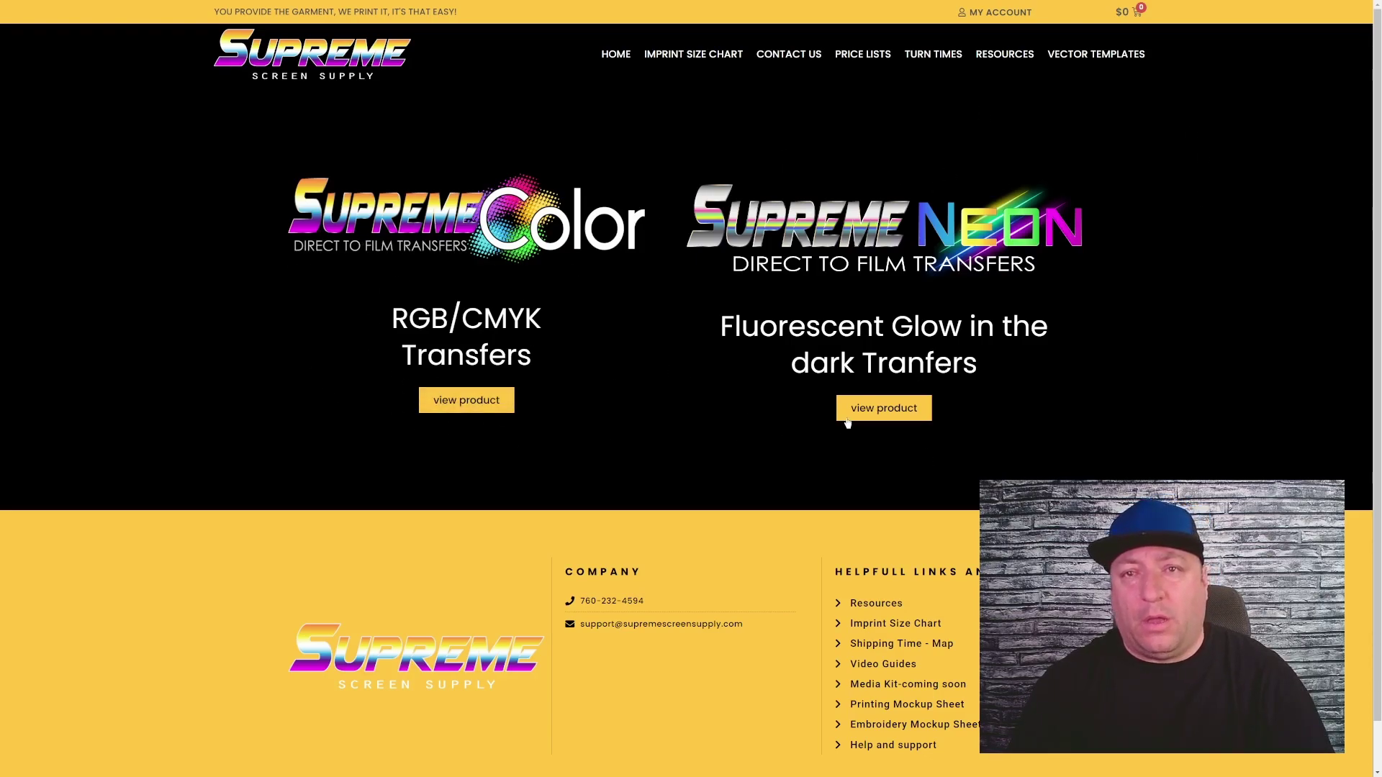
{"action": "left_click", "coordinate": [885, 408]}
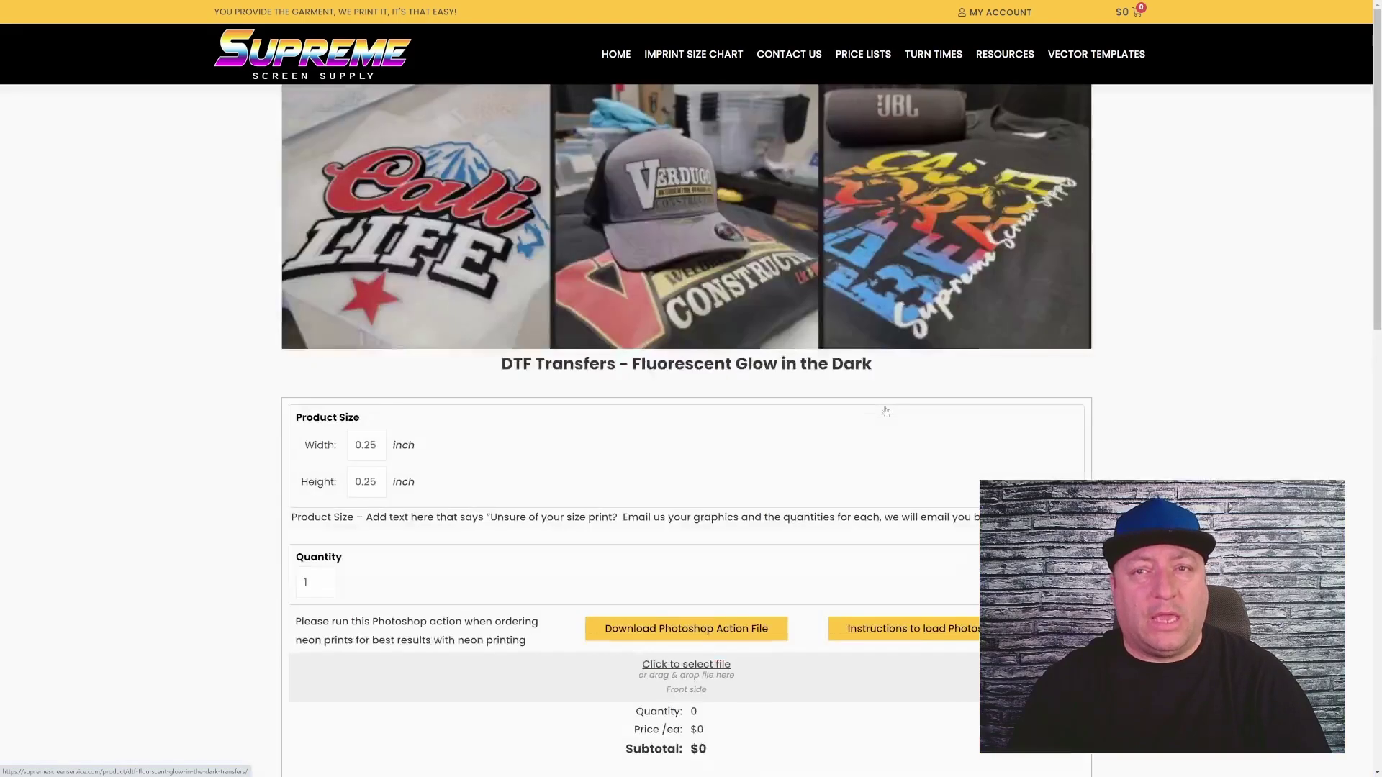
{"action": "scroll", "coordinate": [219, 466], "scroll_direction": "down", "scroll_amount": 3}
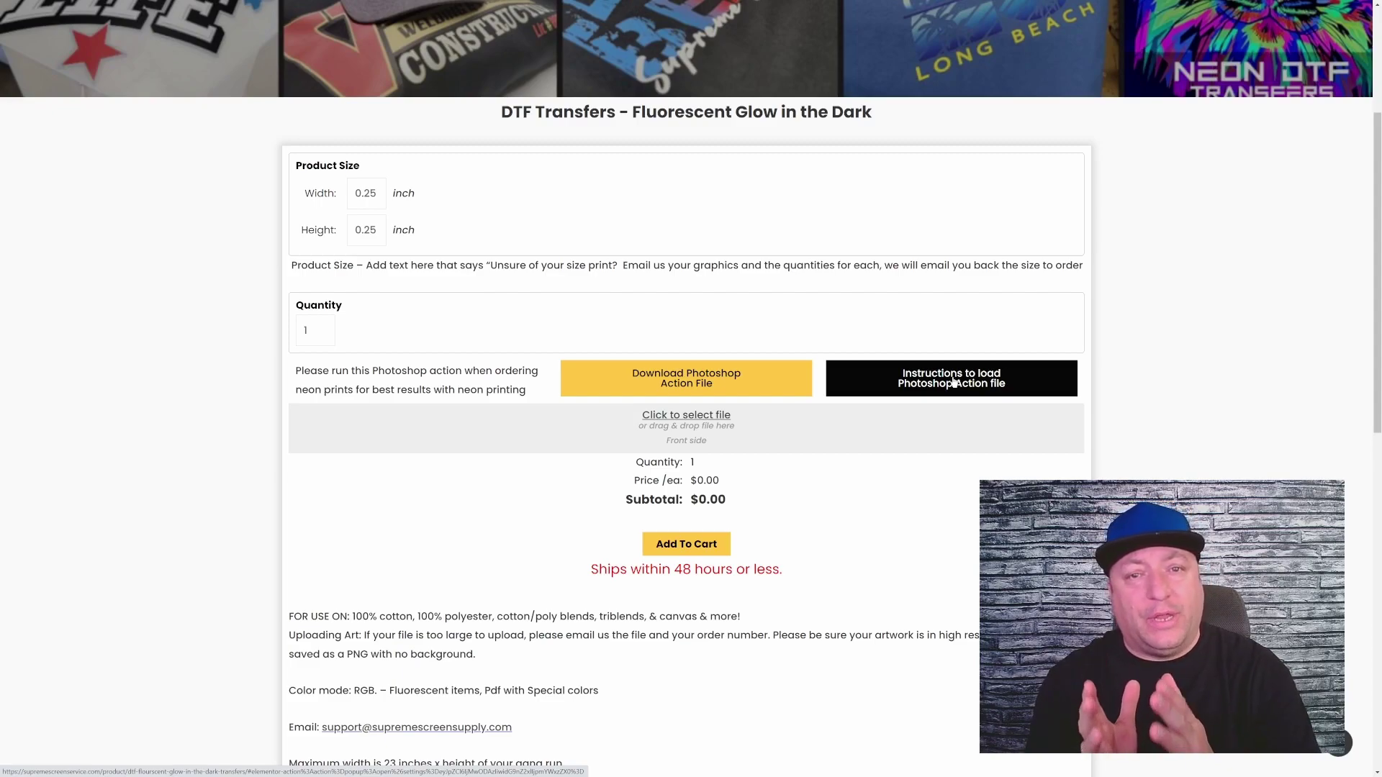
{"action": "left_click", "coordinate": [677, 382]}
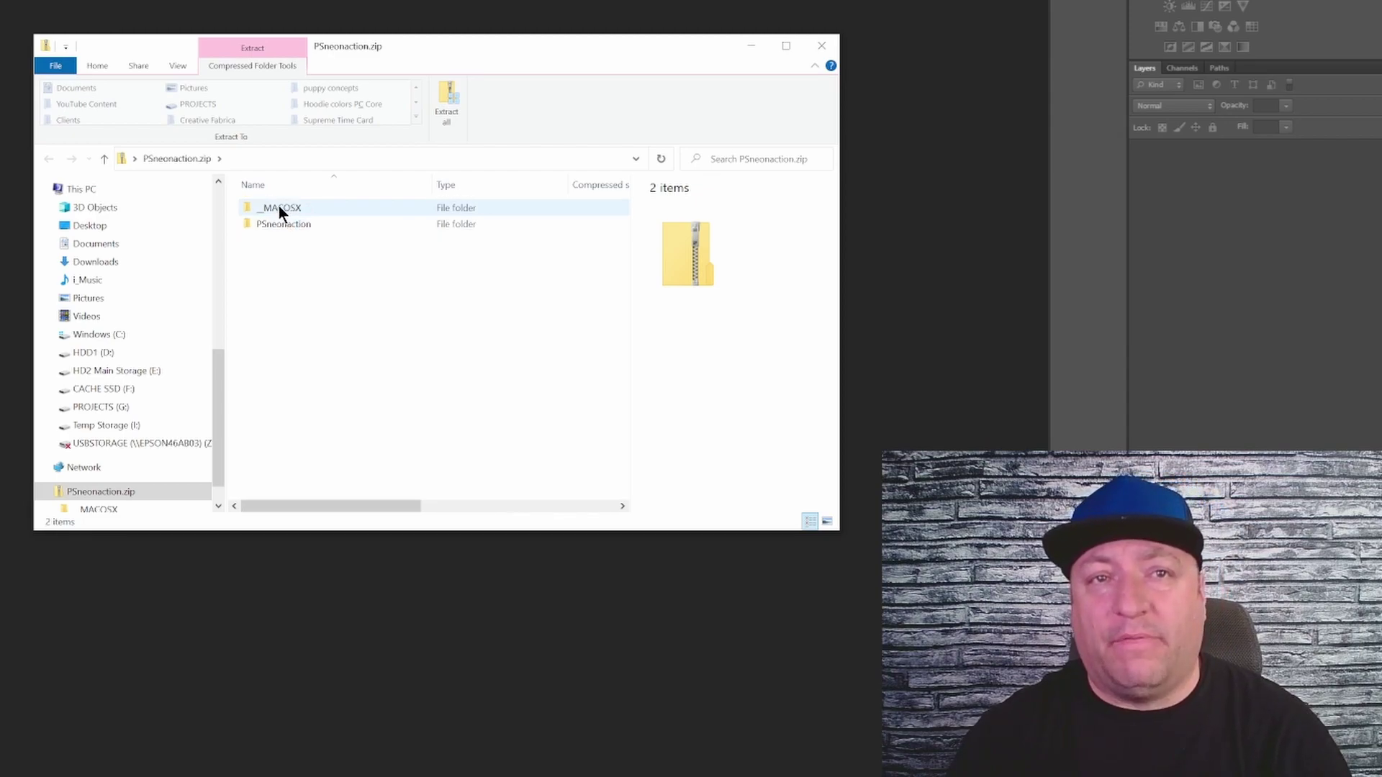
Step: Open the PSneonaction folder in the zip and copy Fluorescent.atn
{"action": "left_click", "coordinate": [284, 224]}
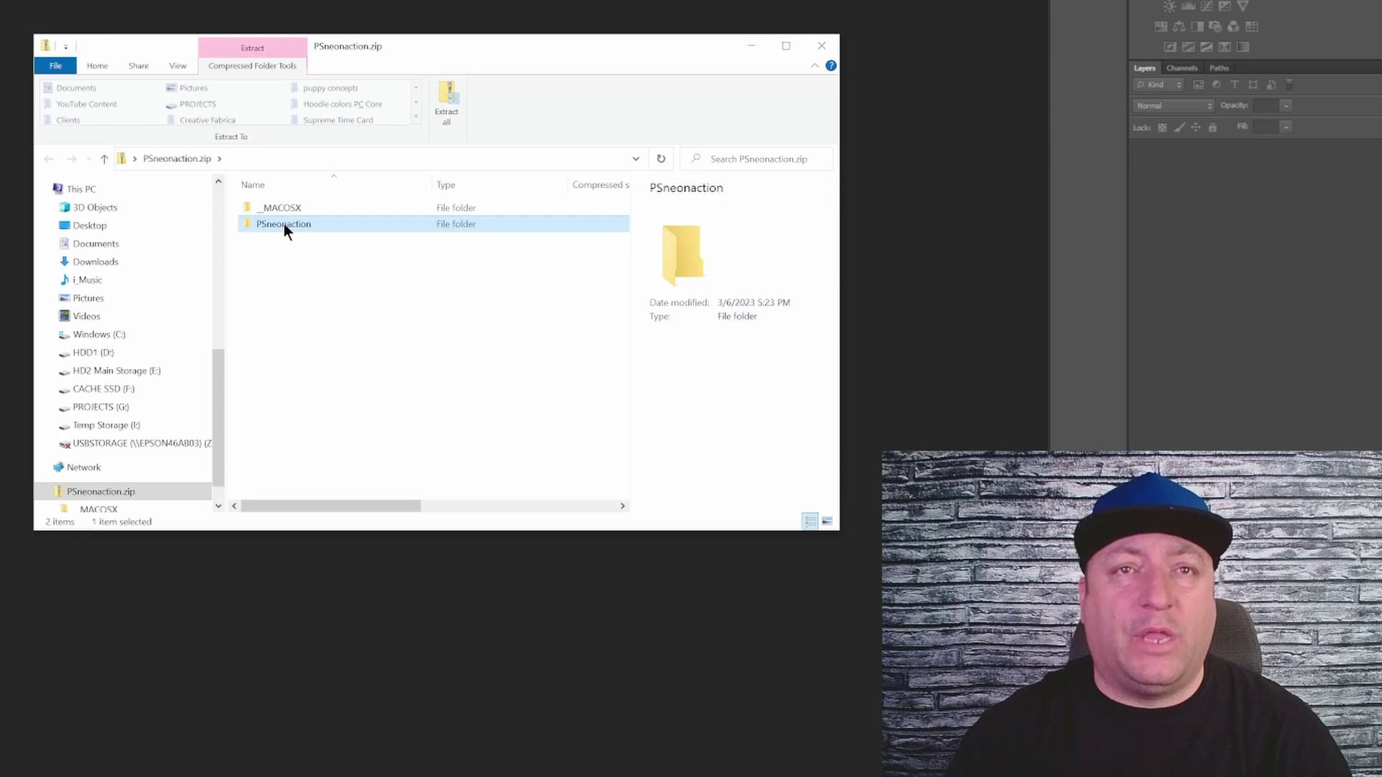
{"action": "double_click", "coordinate": [283, 223]}
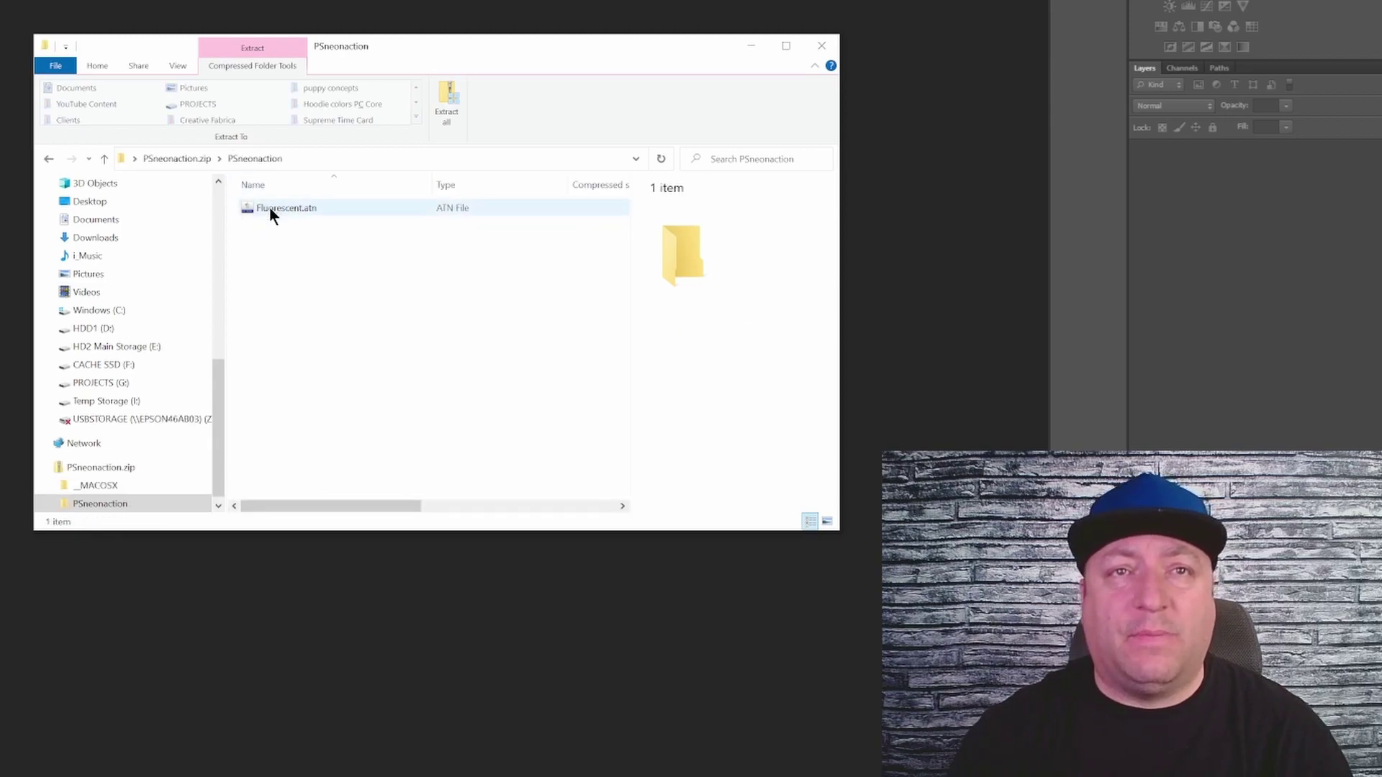
{"action": "right_click", "coordinate": [270, 208]}
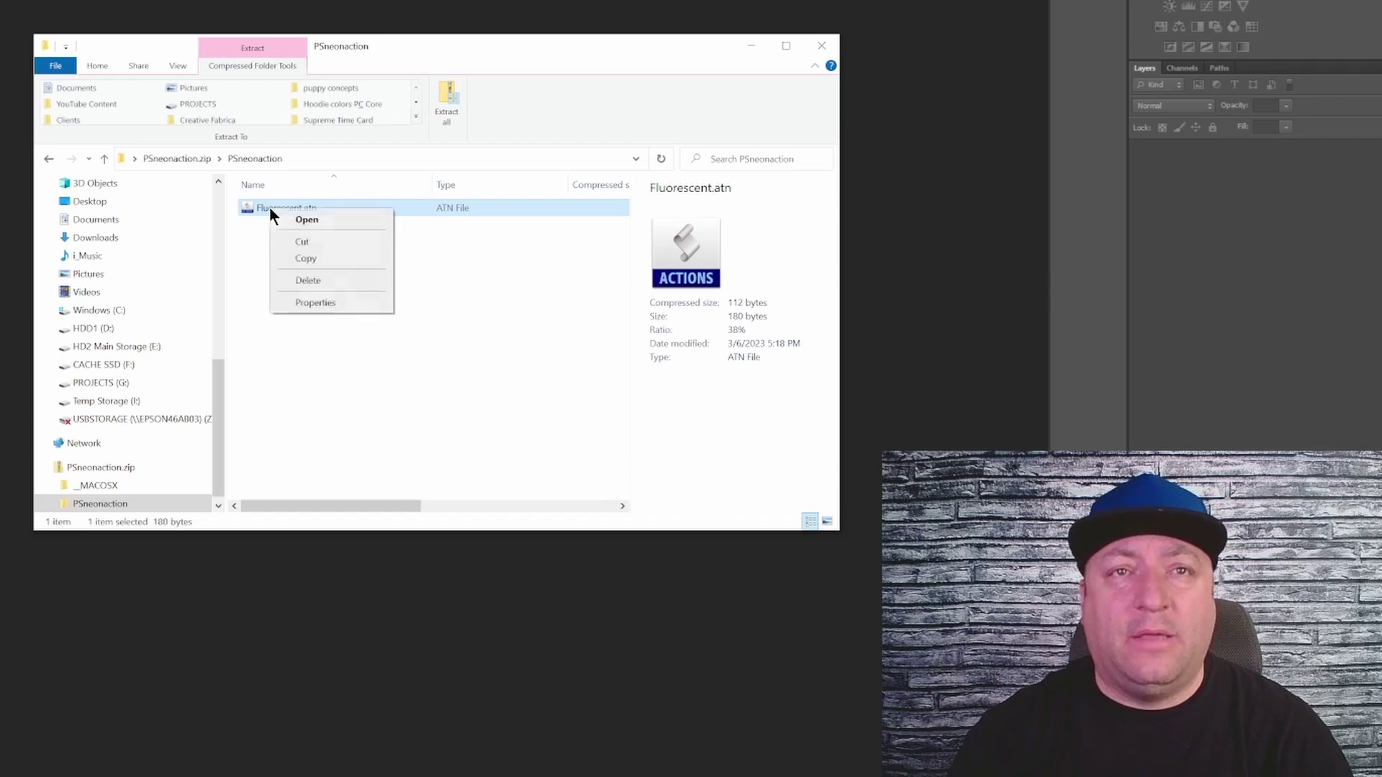
{"action": "left_click", "coordinate": [301, 260]}
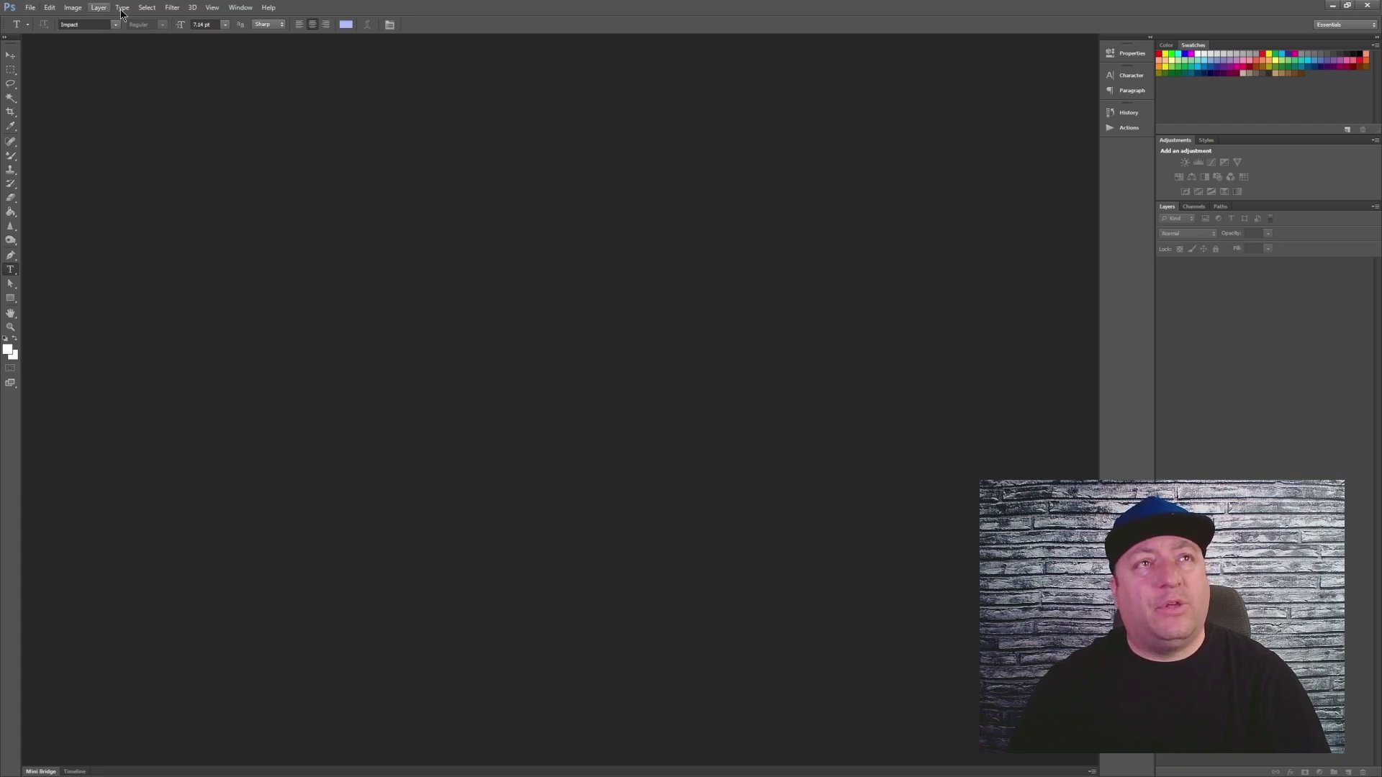
Step: Show the Actions panel from the Window menu and dock it with the right-side panels
{"action": "left_click", "coordinate": [239, 8]}
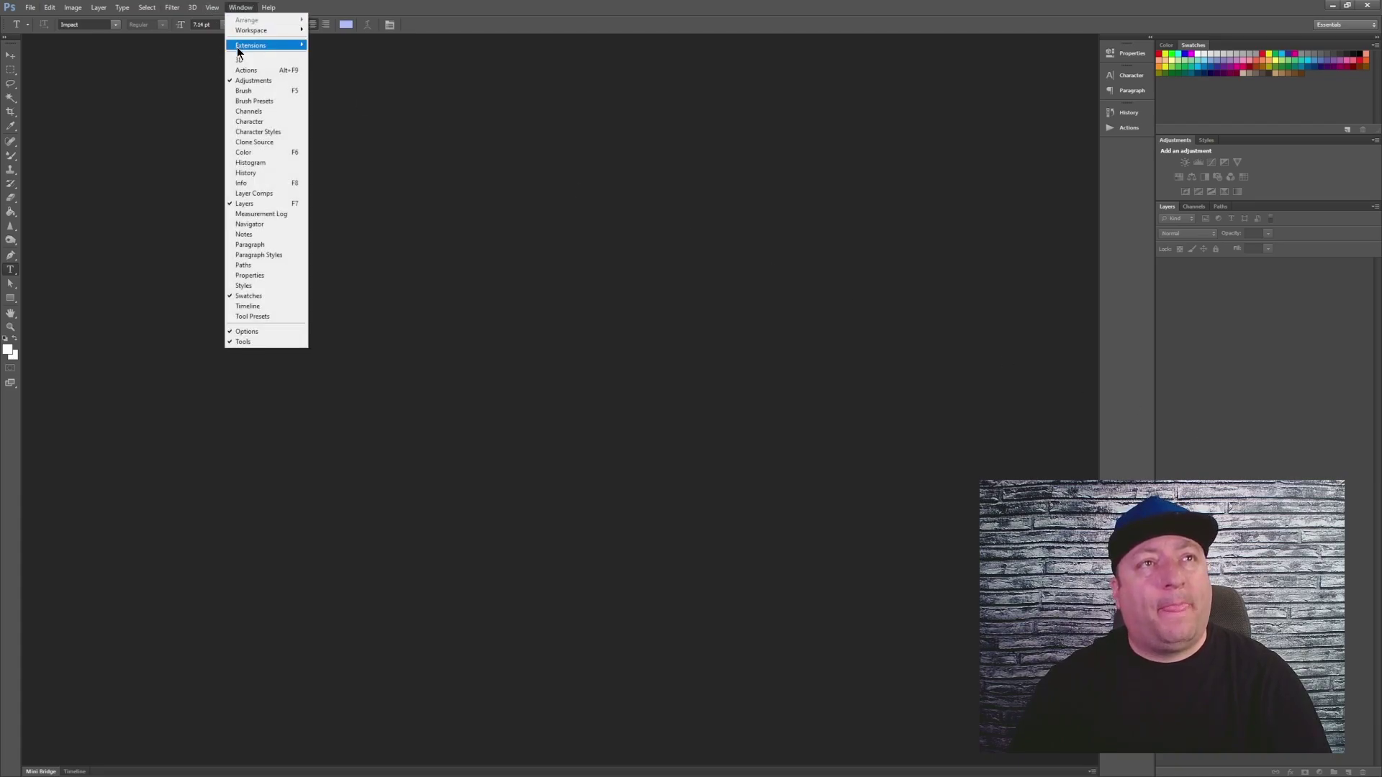
{"action": "left_click", "coordinate": [245, 71]}
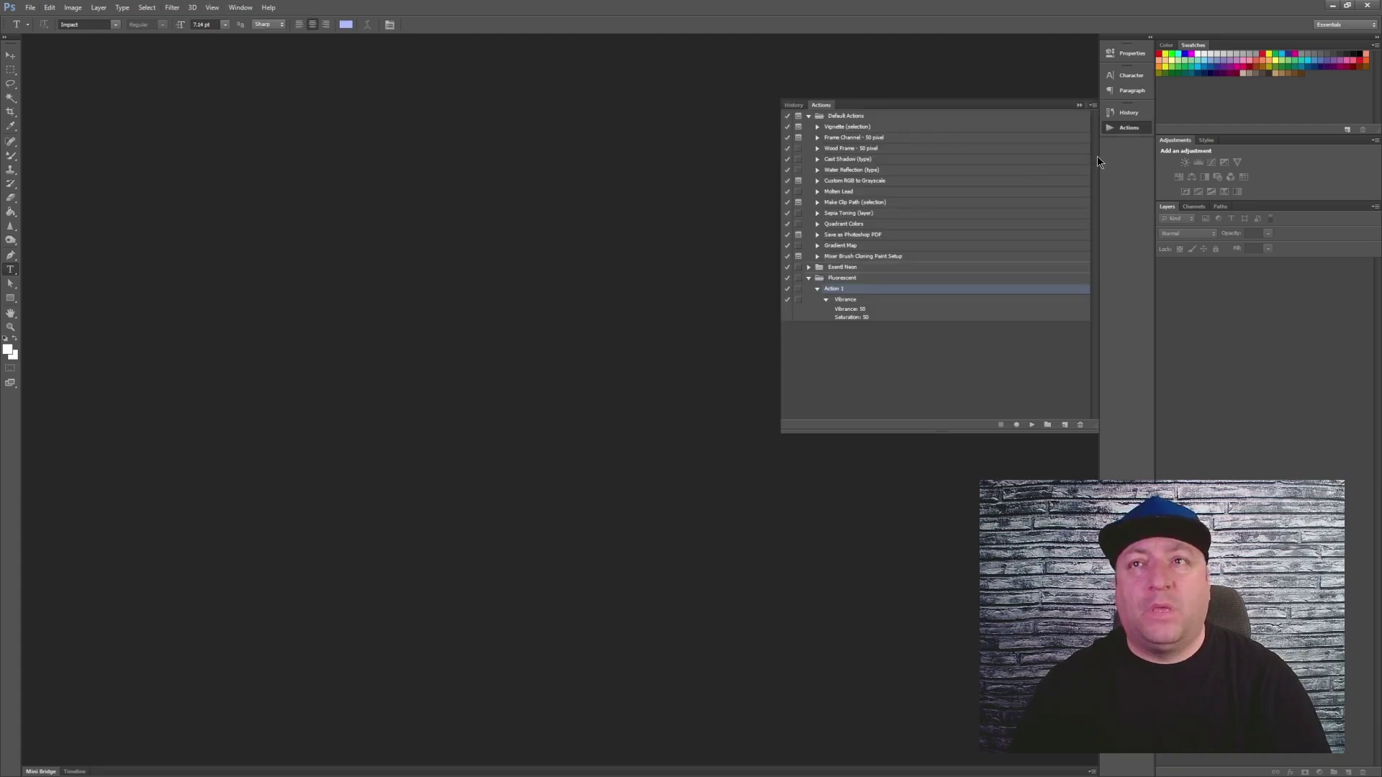
{"action": "right_click", "coordinate": [1122, 128]}
{"action": "left_click", "coordinate": [1138, 136]}
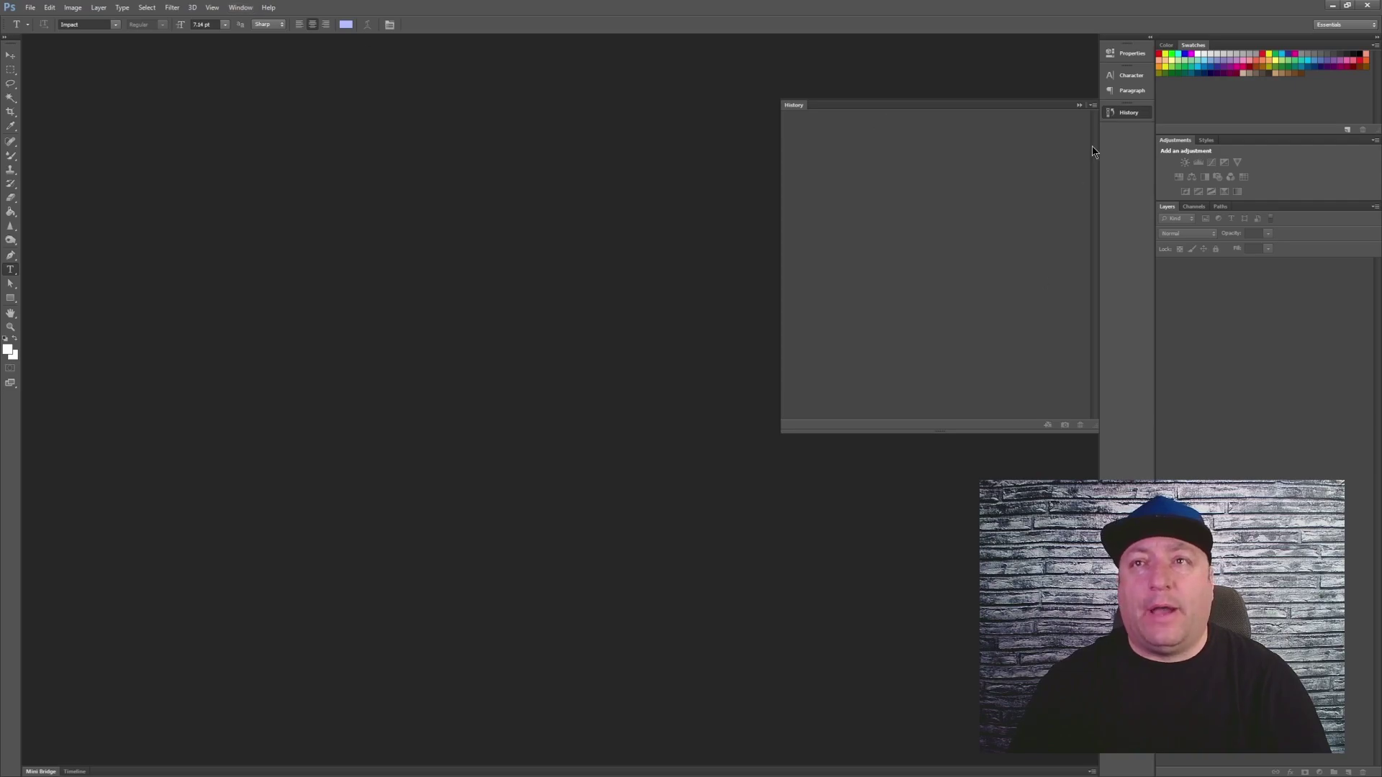
{"action": "left_click", "coordinate": [1079, 105]}
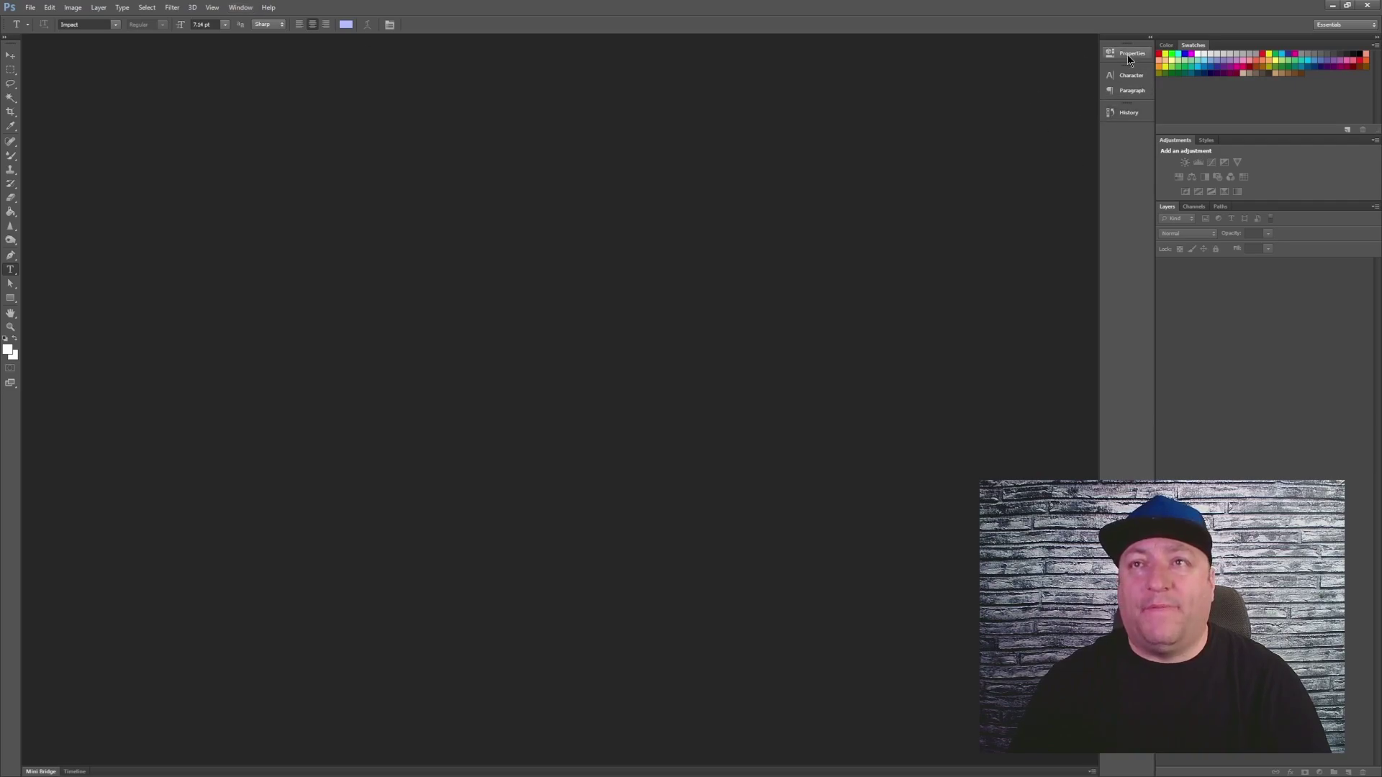
{"action": "left_click", "coordinate": [237, 9]}
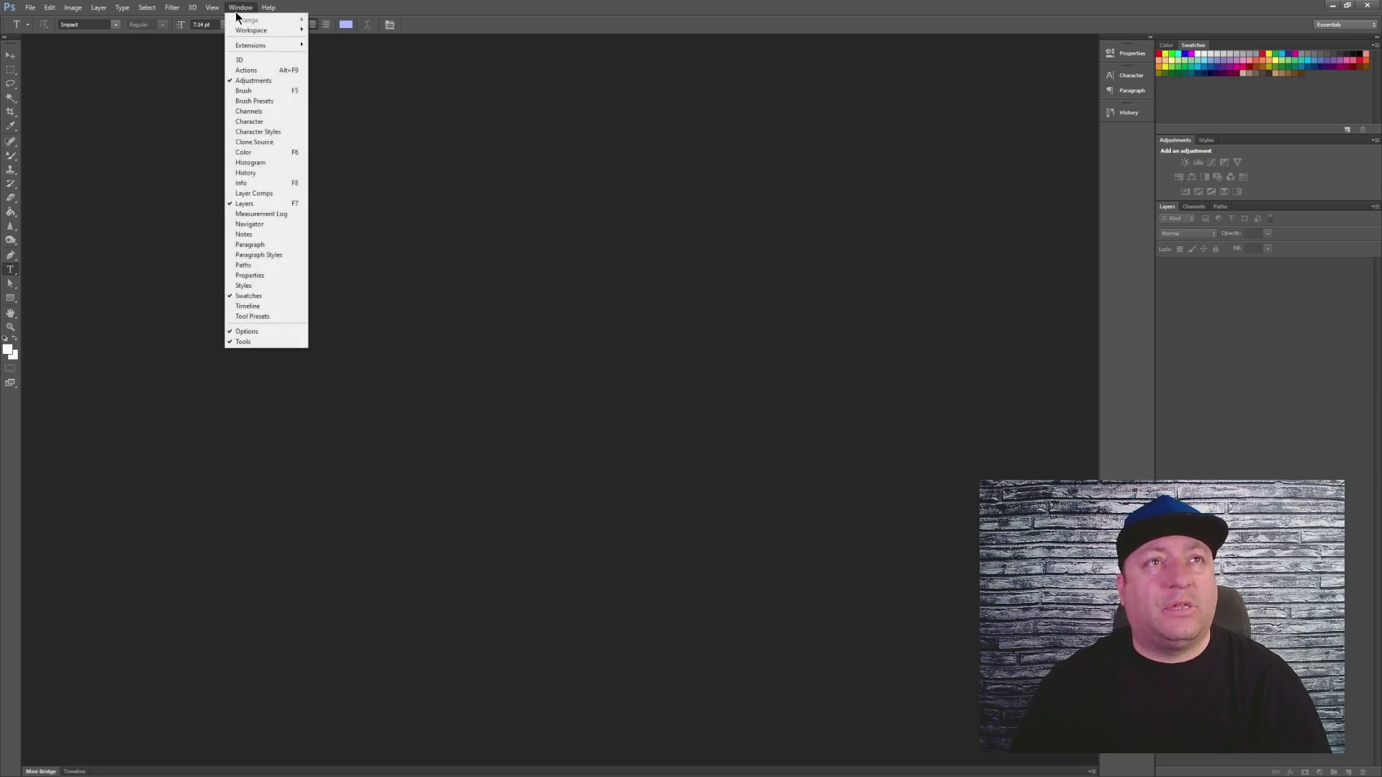
{"action": "left_click", "coordinate": [241, 66]}
{"action": "left_click_drag", "start_coordinate": [934, 105], "coordinate": [1119, 128]}
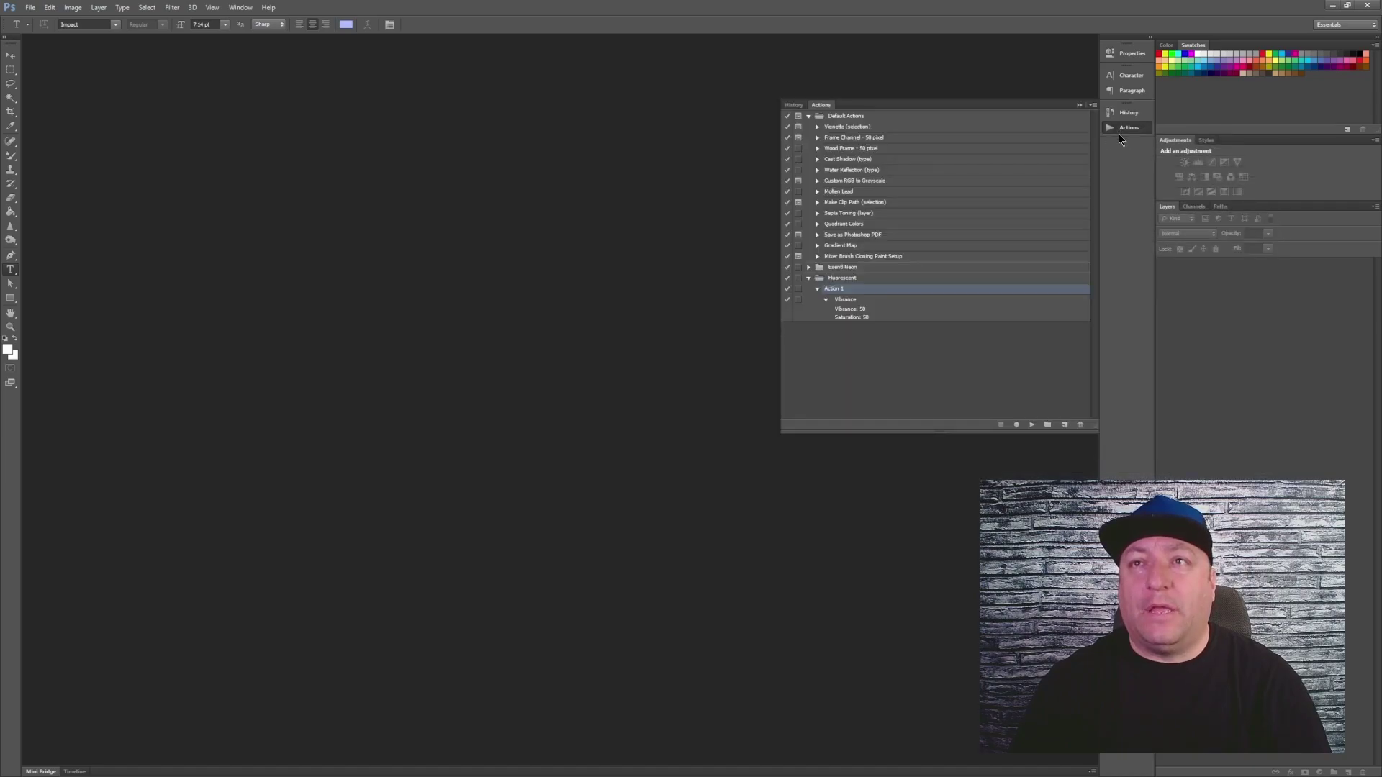
{"action": "left_click", "coordinate": [1079, 106]}
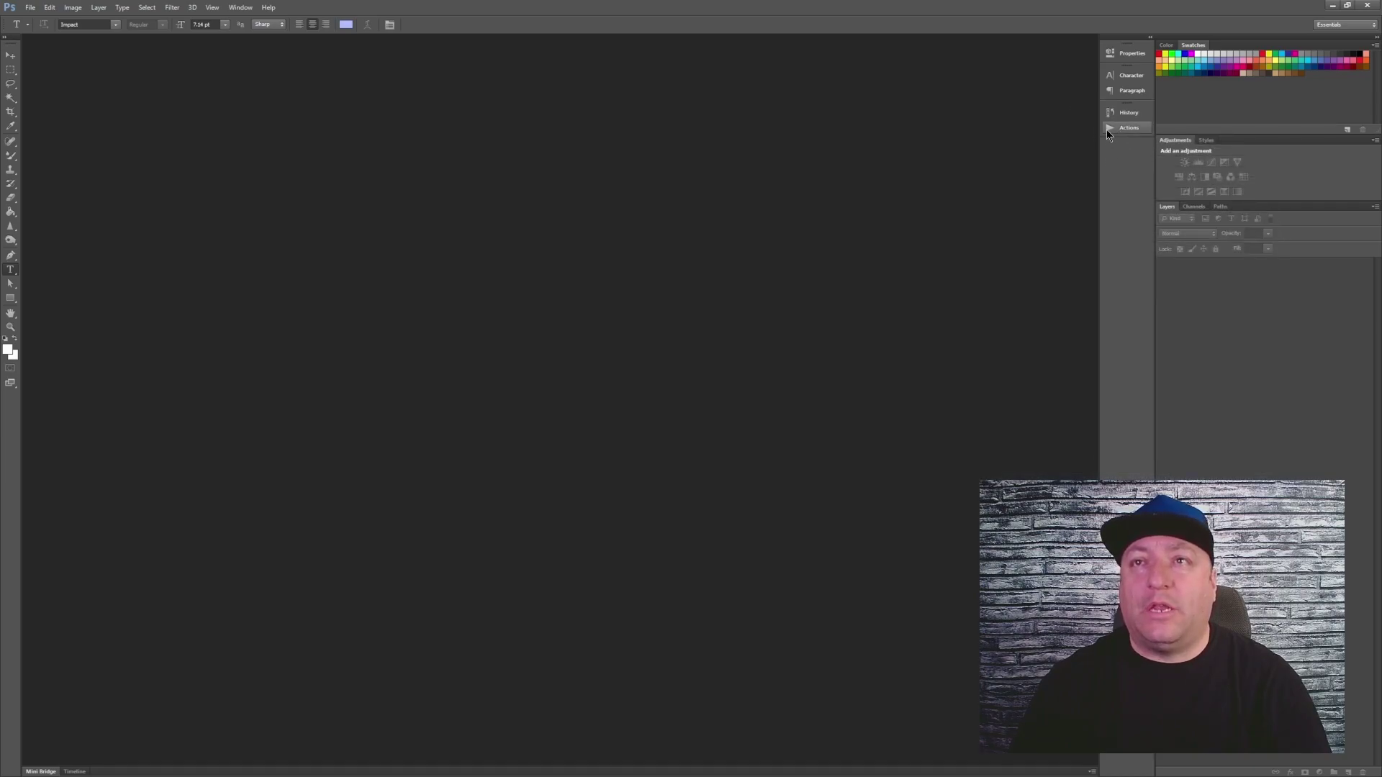
{"action": "left_click", "coordinate": [1109, 128]}
Step: Delete the Fluorescent action set, leaving Default Actions and Esentl Neon
{"action": "left_click", "coordinate": [875, 278]}
{"action": "left_click", "coordinate": [1080, 425]}
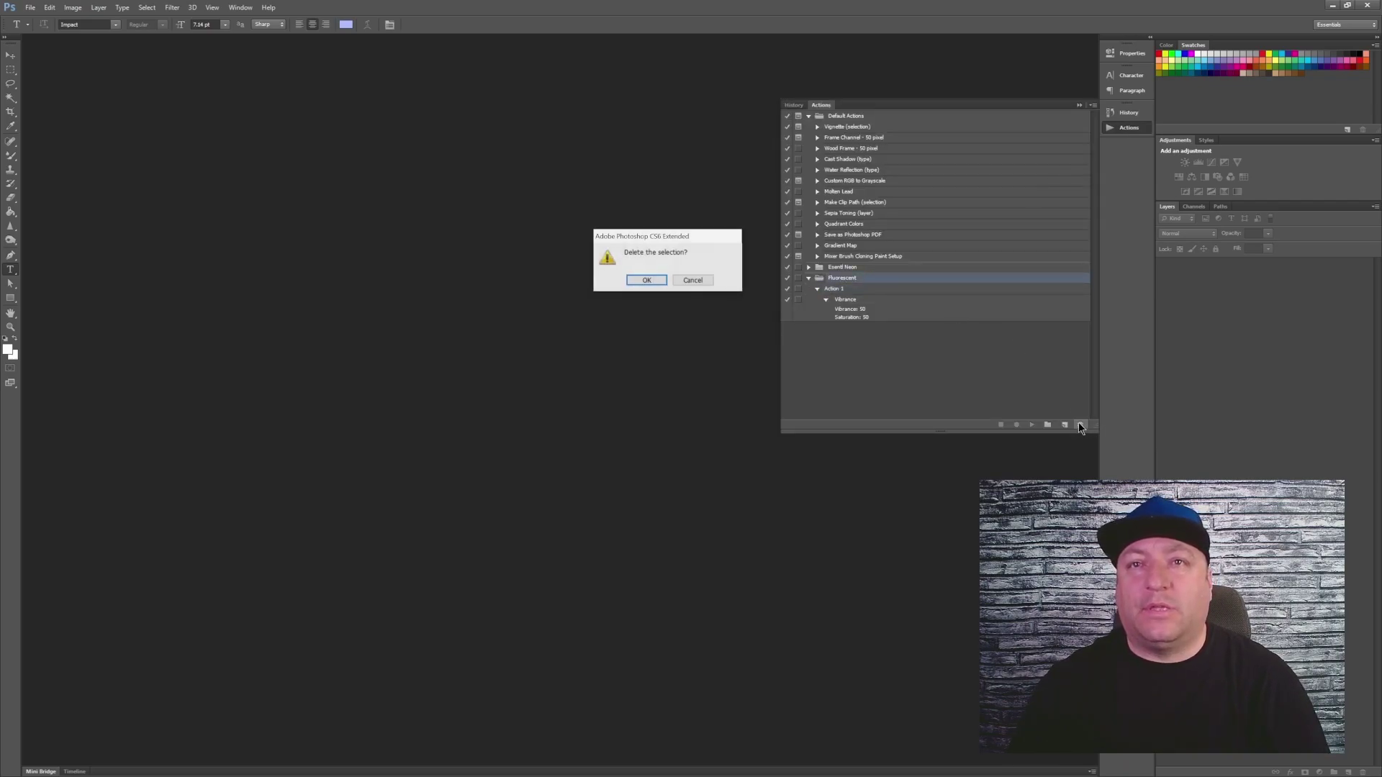
{"action": "left_click", "coordinate": [645, 280]}
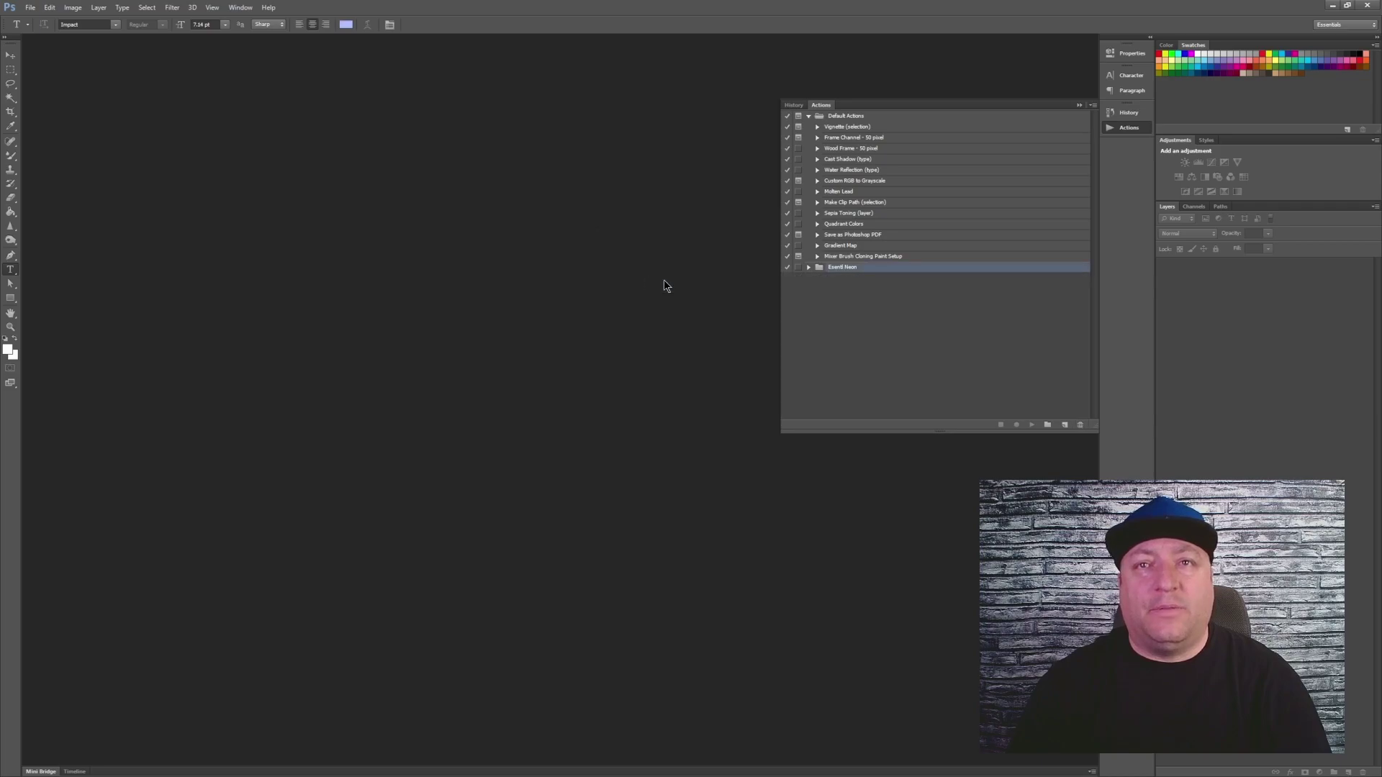
{"action": "left_click", "coordinate": [820, 288]}
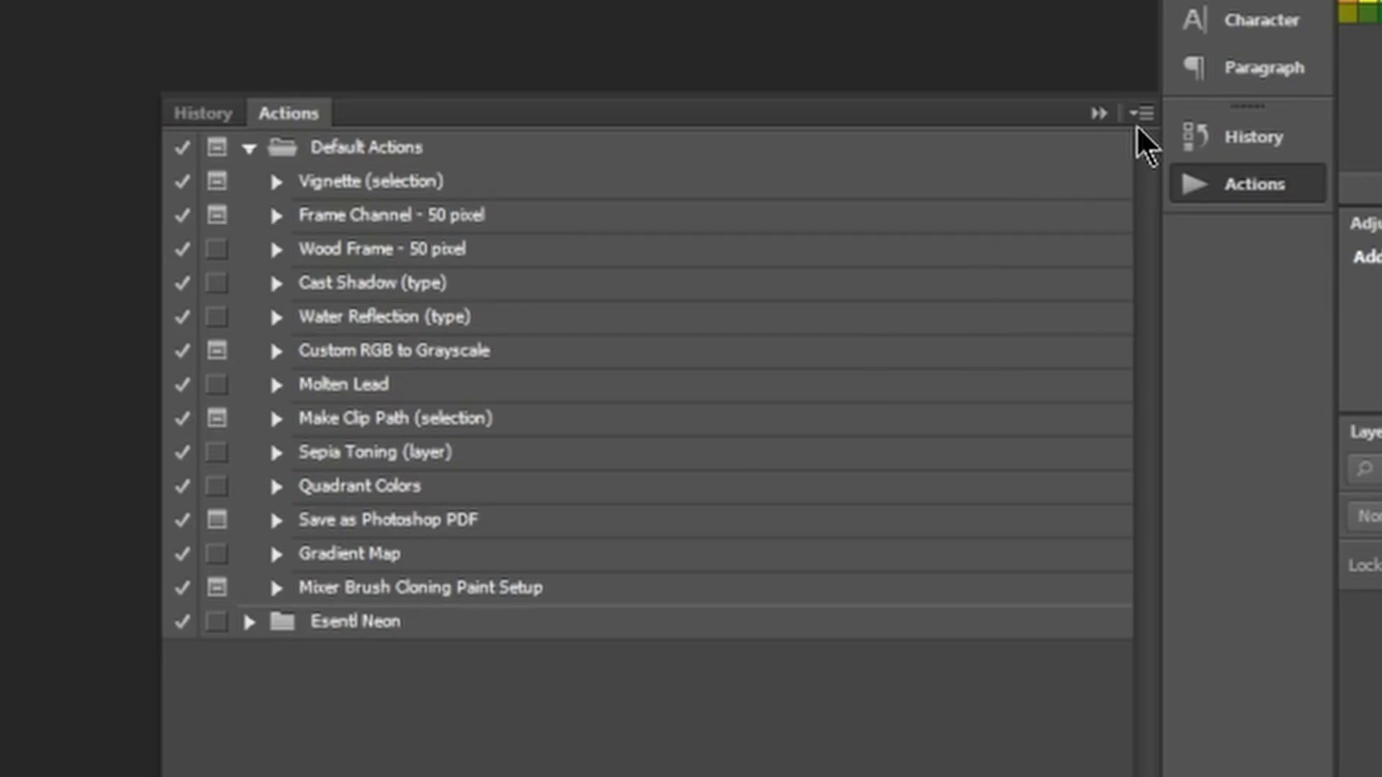
Step: Load Fluorescent.atn via Load Actions and select Action 1 in the Fluorescent set
{"action": "left_click", "coordinate": [1142, 113]}
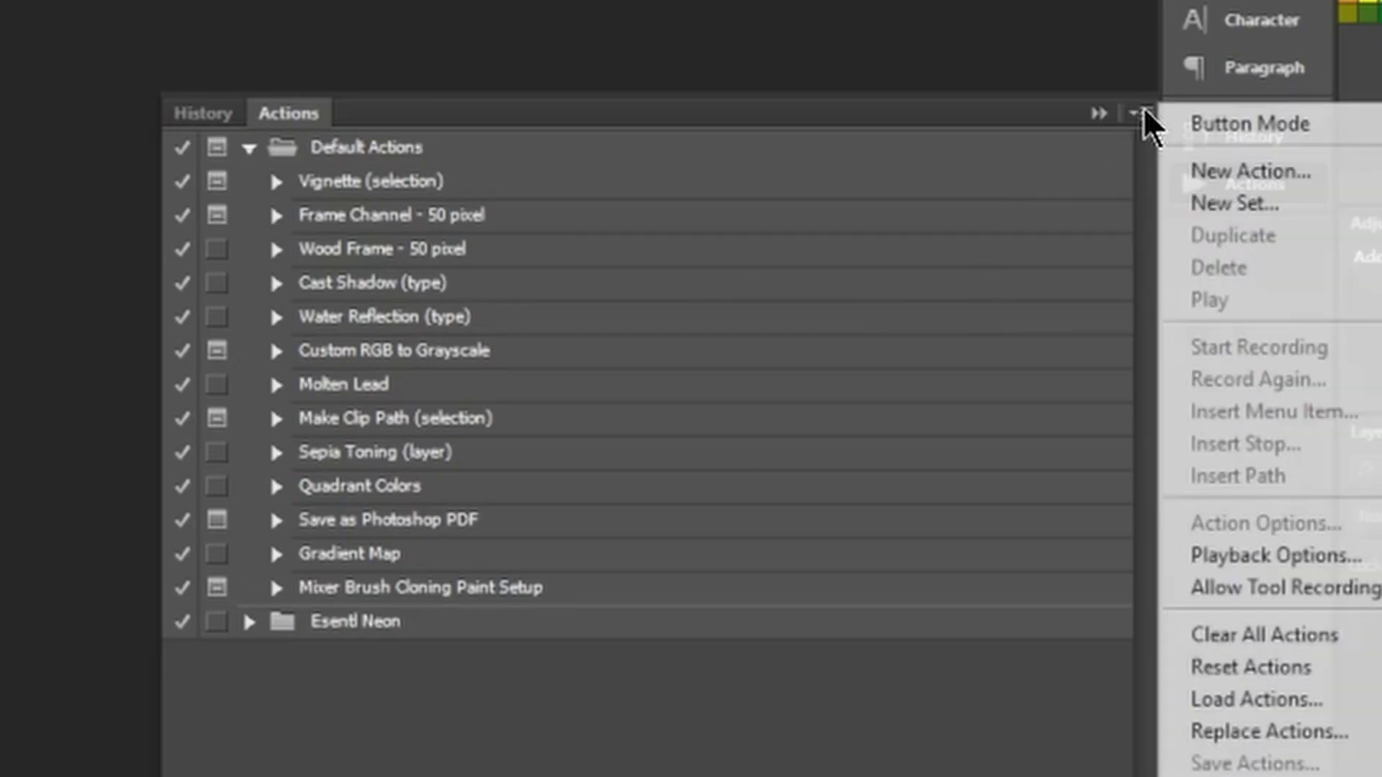
{"action": "left_click", "coordinate": [1274, 699]}
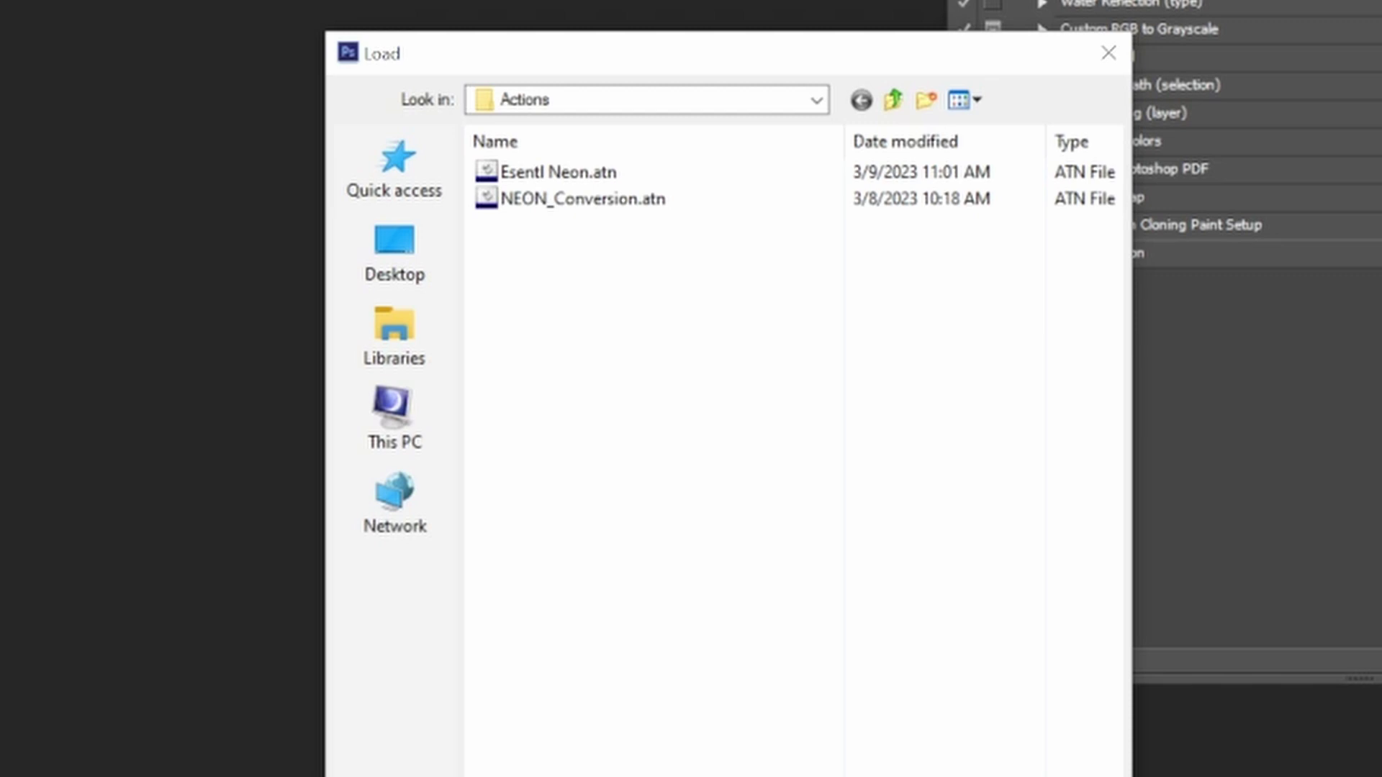
{"action": "left_click_drag", "start_coordinate": [1381, 407], "coordinate": [606, 317]}
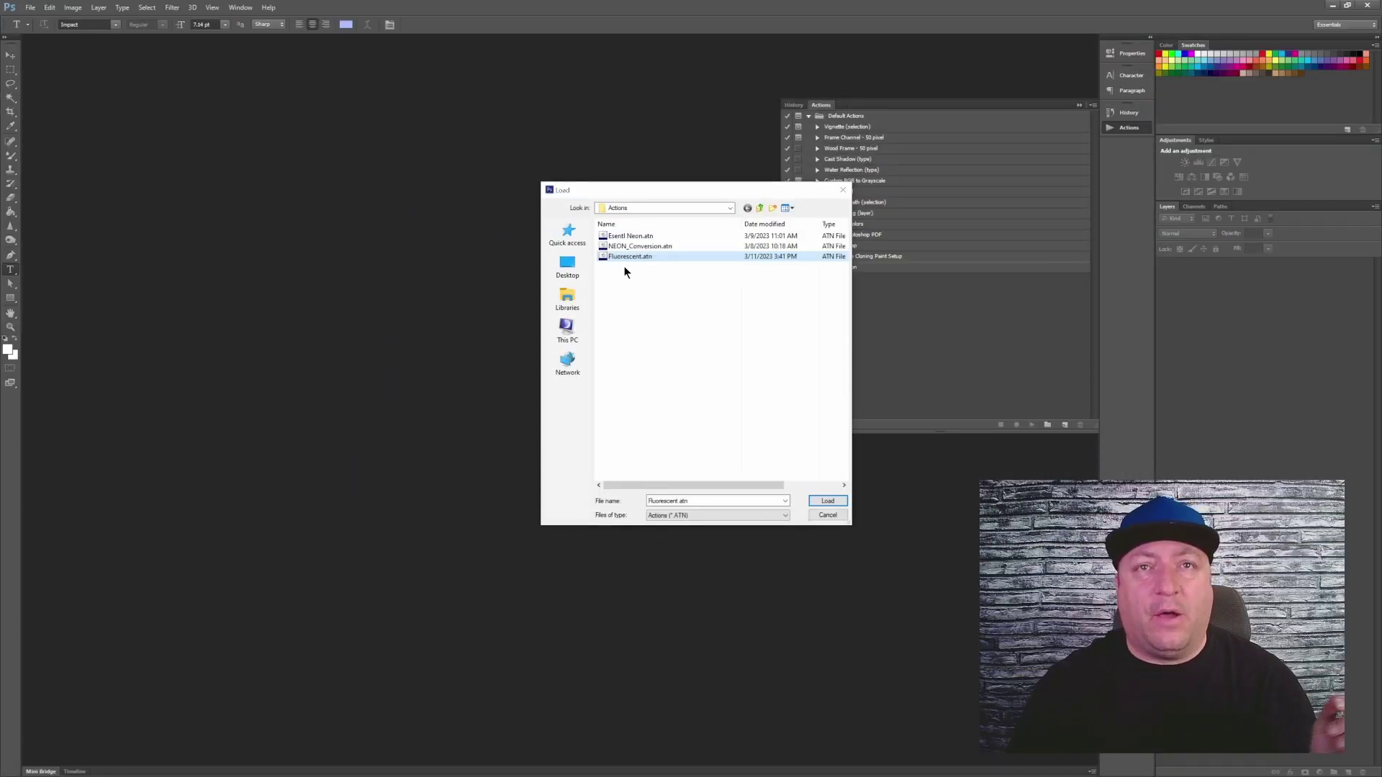
{"action": "left_click", "coordinate": [828, 502]}
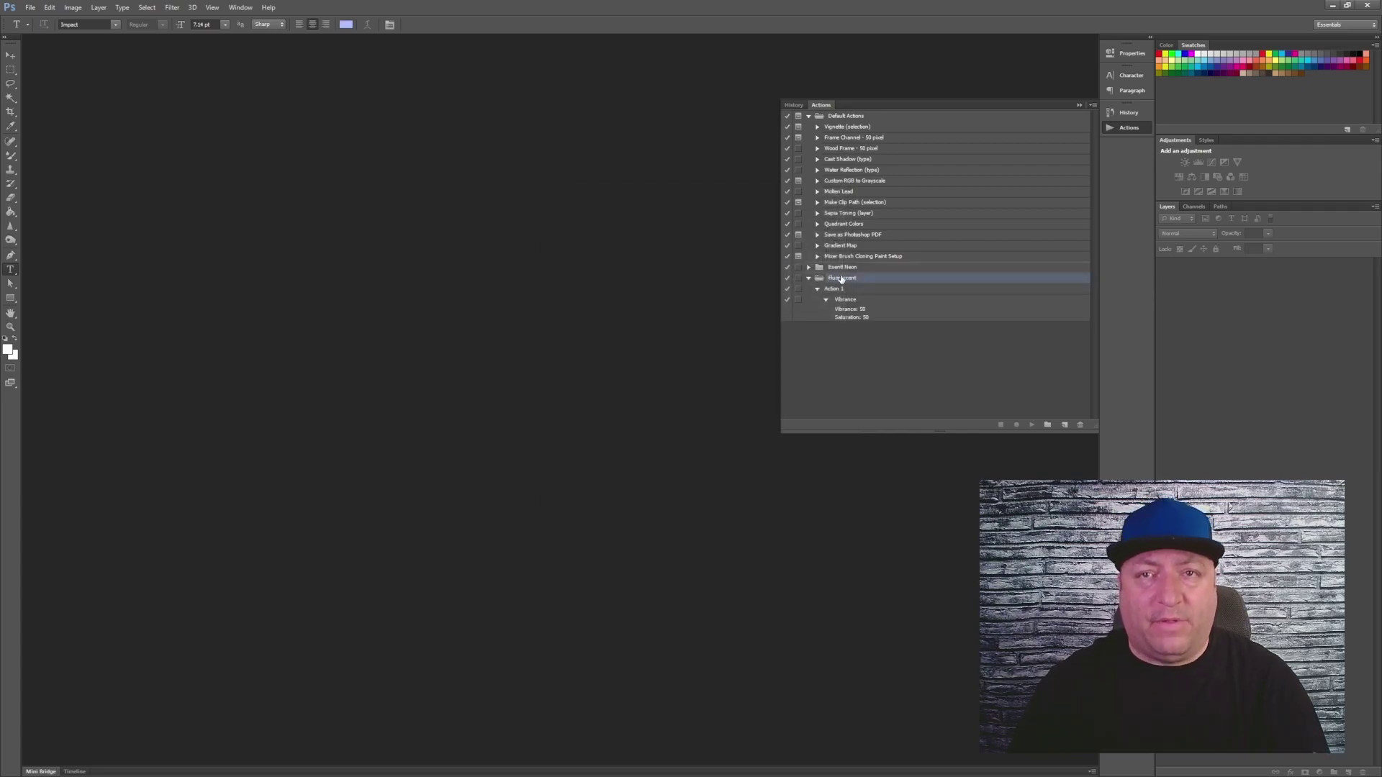
{"action": "left_click", "coordinate": [829, 290]}
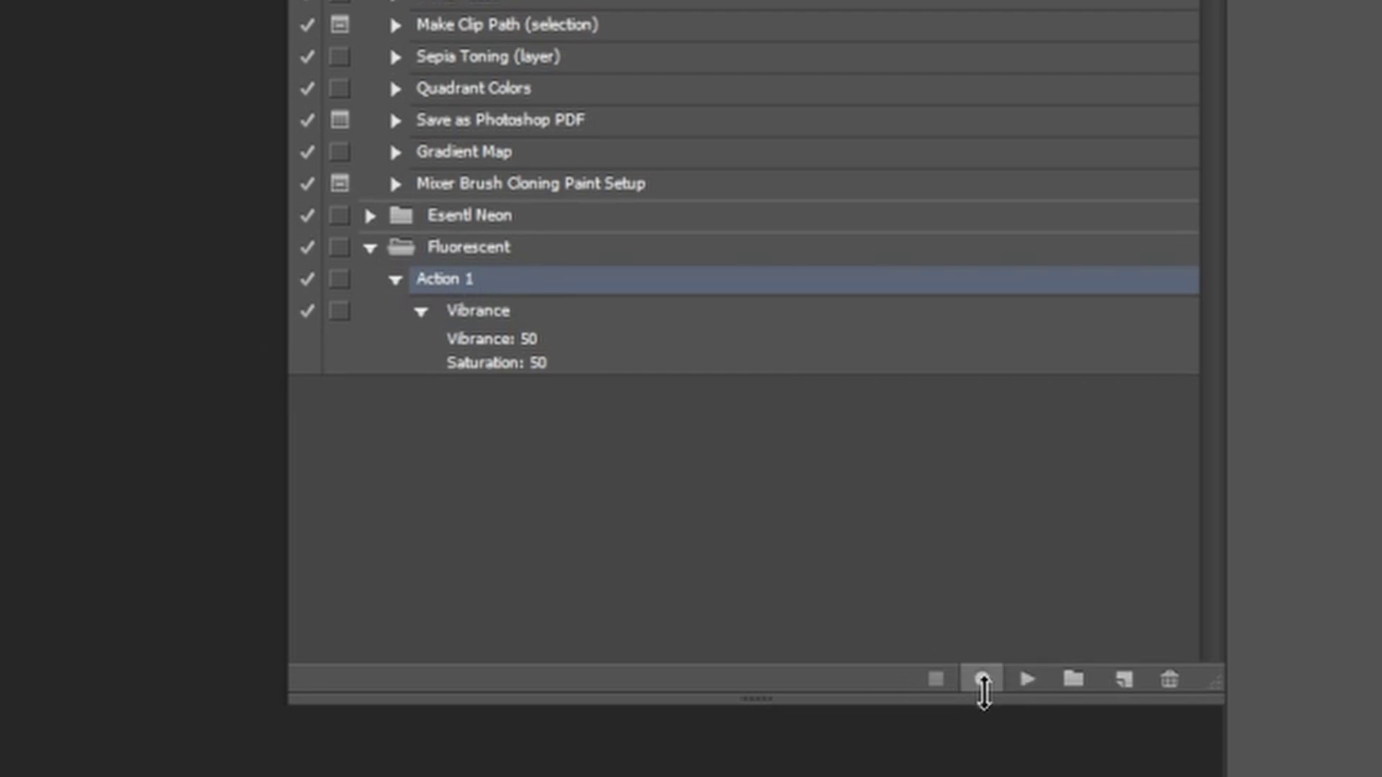
Step: Select Fluorescent Action 1, then drag purple.png into Photoshop to open the neon leaf image
{"action": "left_click", "coordinate": [1024, 682]}
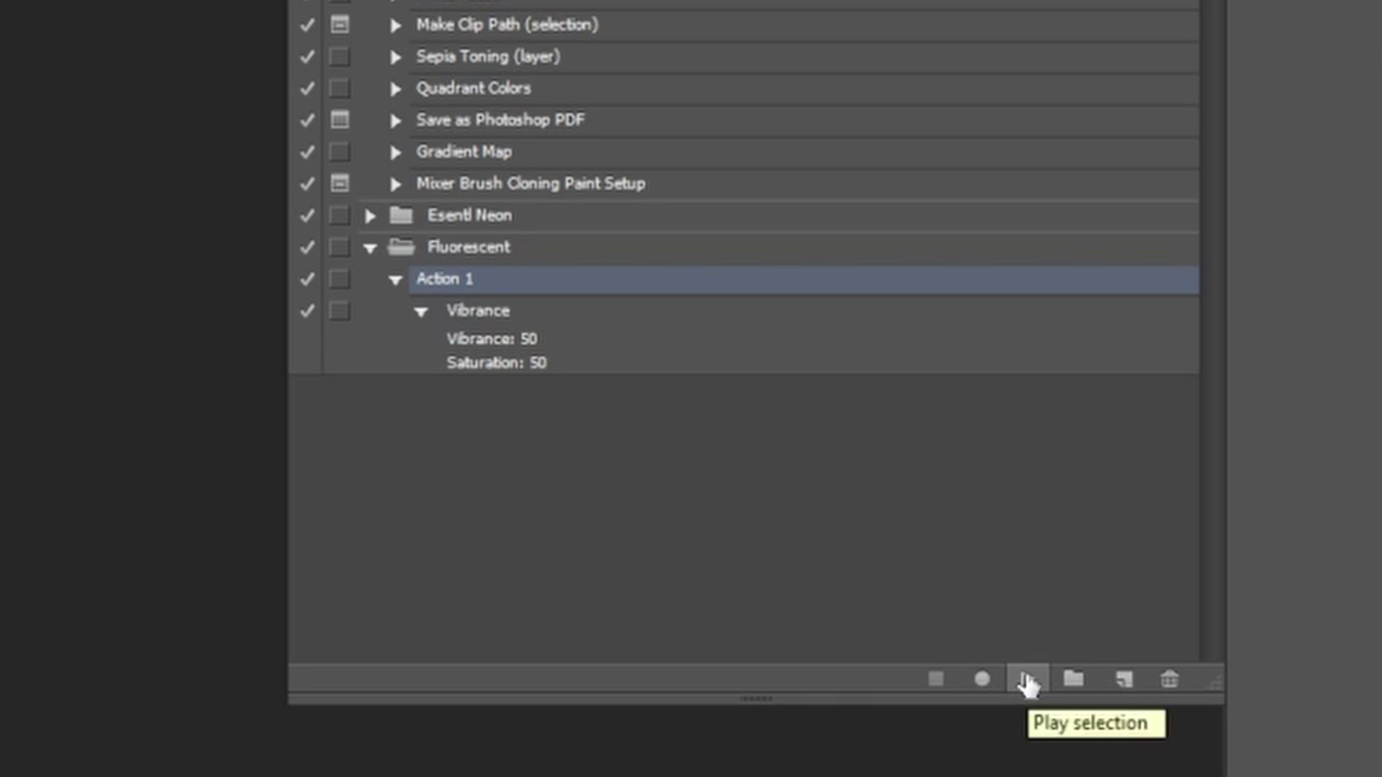
{"action": "left_click", "coordinate": [461, 252]}
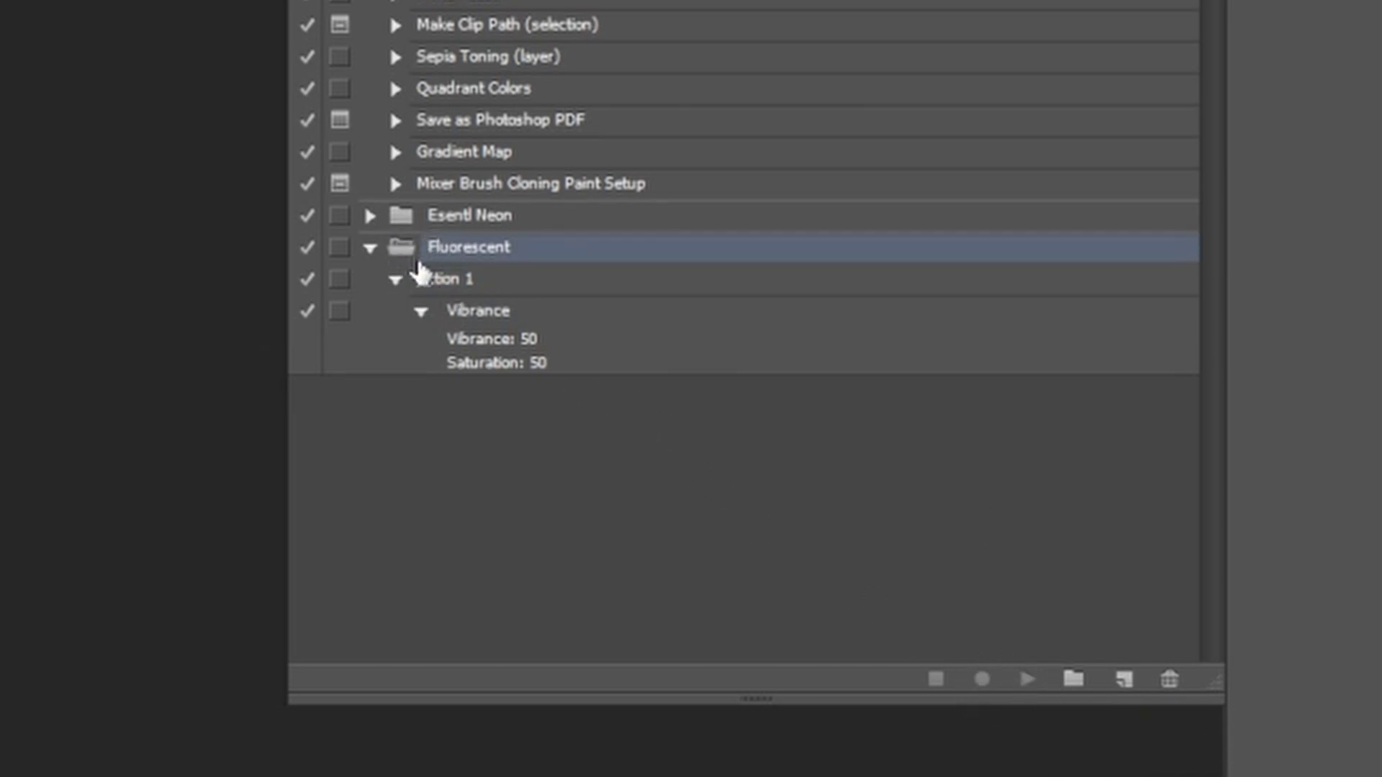
{"action": "left_click", "coordinate": [440, 283]}
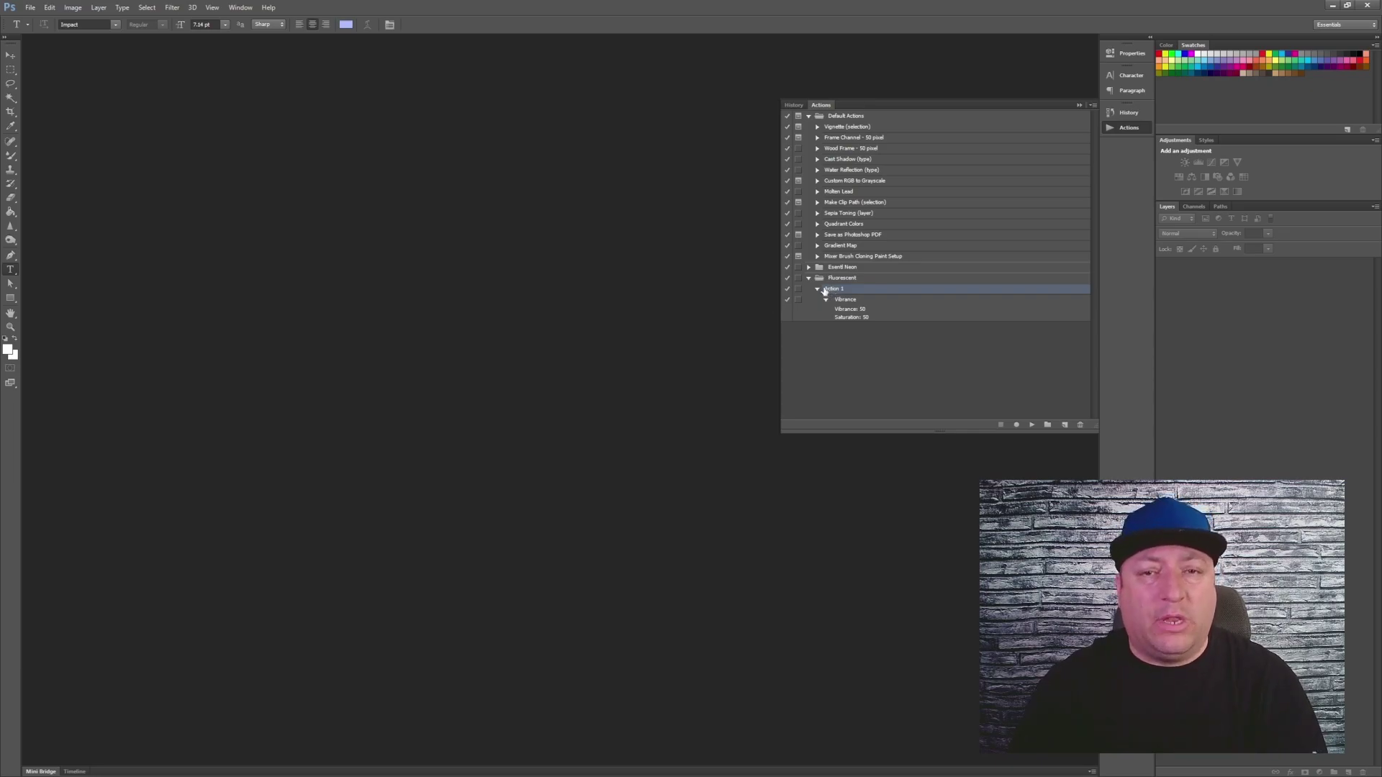
{"action": "left_click", "coordinate": [854, 347]}
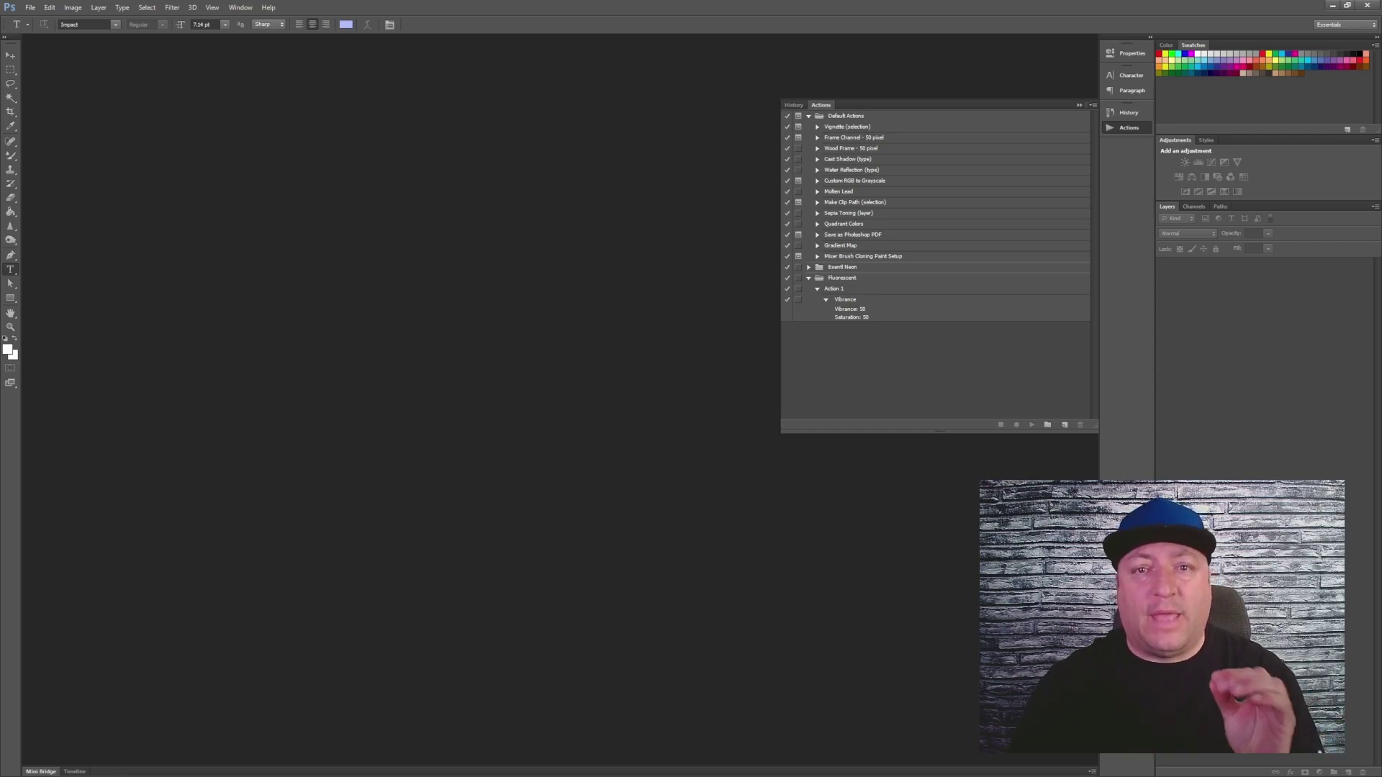
{"action": "left_click_drag", "start_coordinate": [834, 432], "coordinate": [544, 361]}
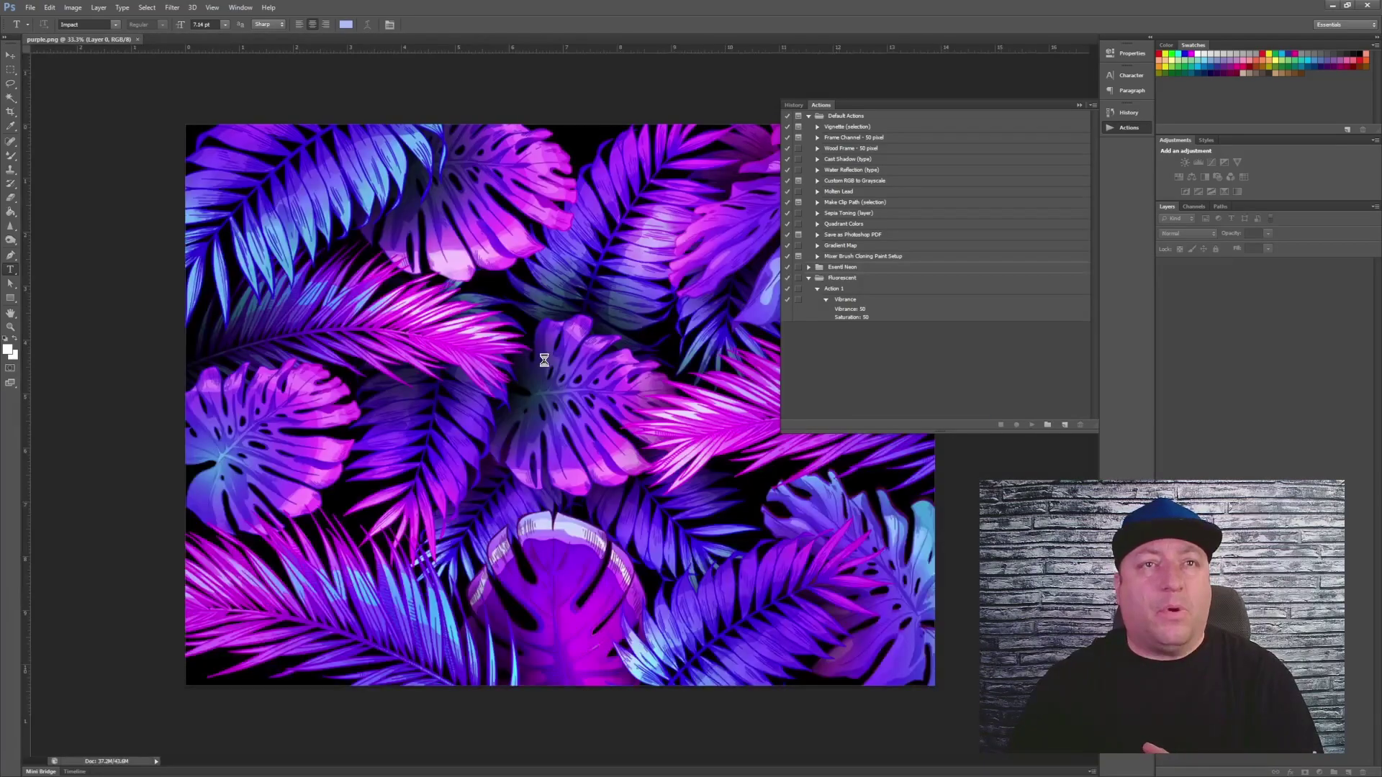
Step: Duplicate Layer 0 as 'copy', lock Layer 0, and select the copy layer
{"action": "left_click", "coordinate": [1079, 105]}
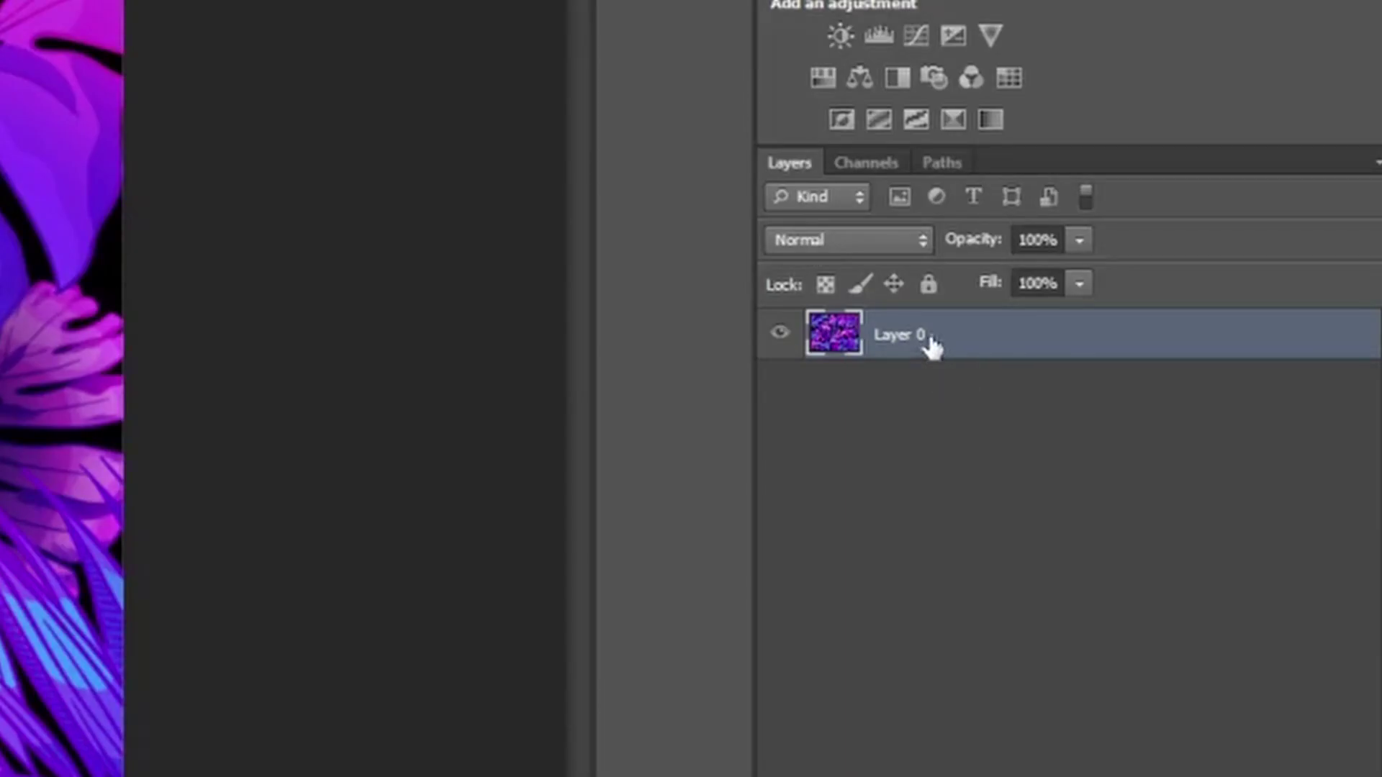
{"action": "right_click", "coordinate": [928, 335]}
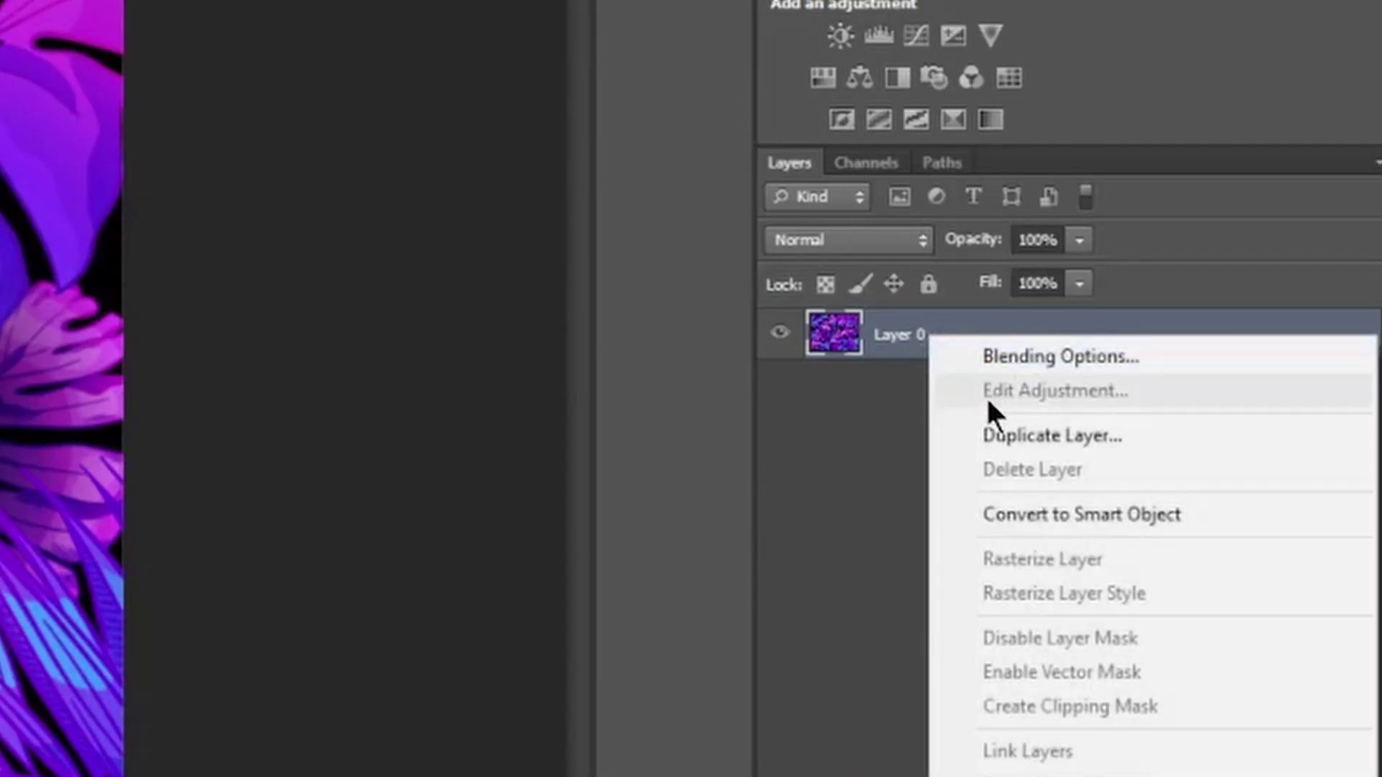
{"action": "left_click", "coordinate": [995, 436]}
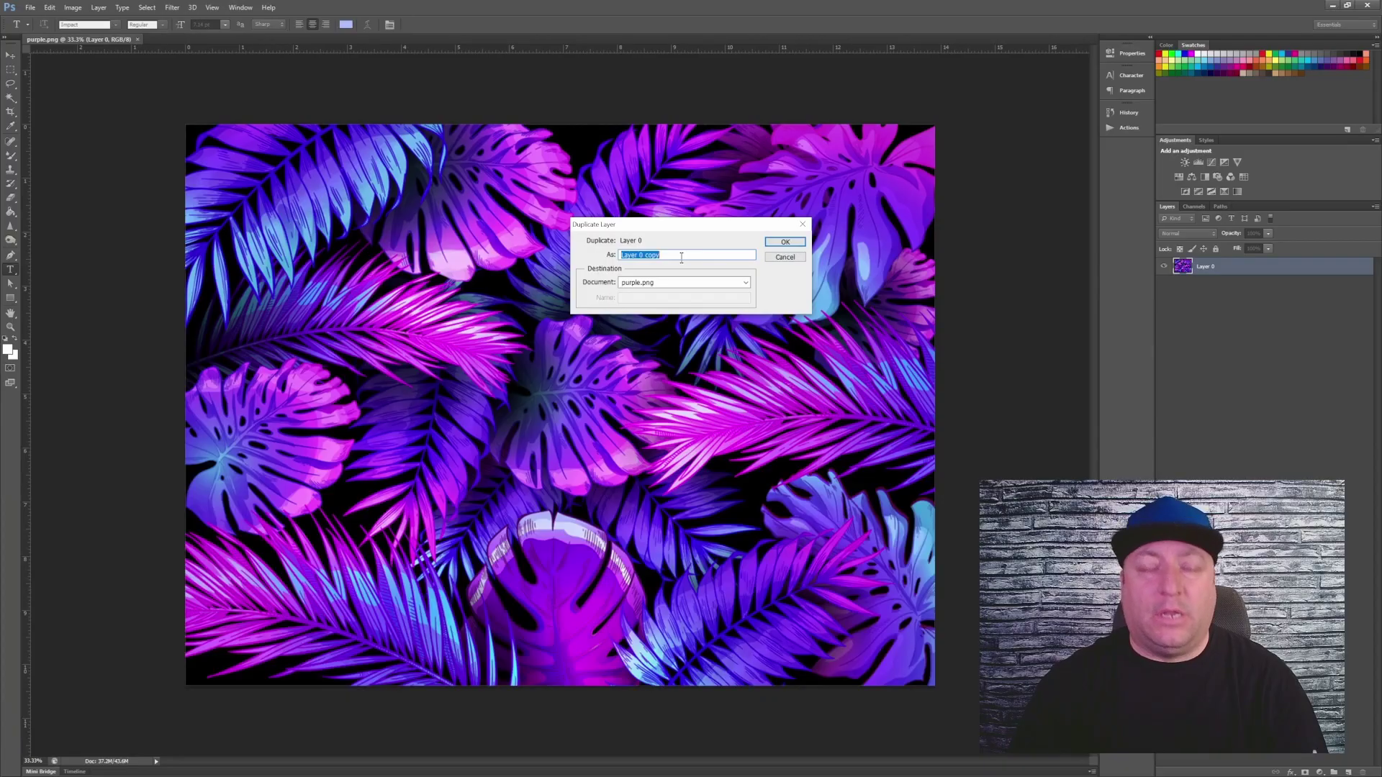
{"action": "type", "text": "d"}
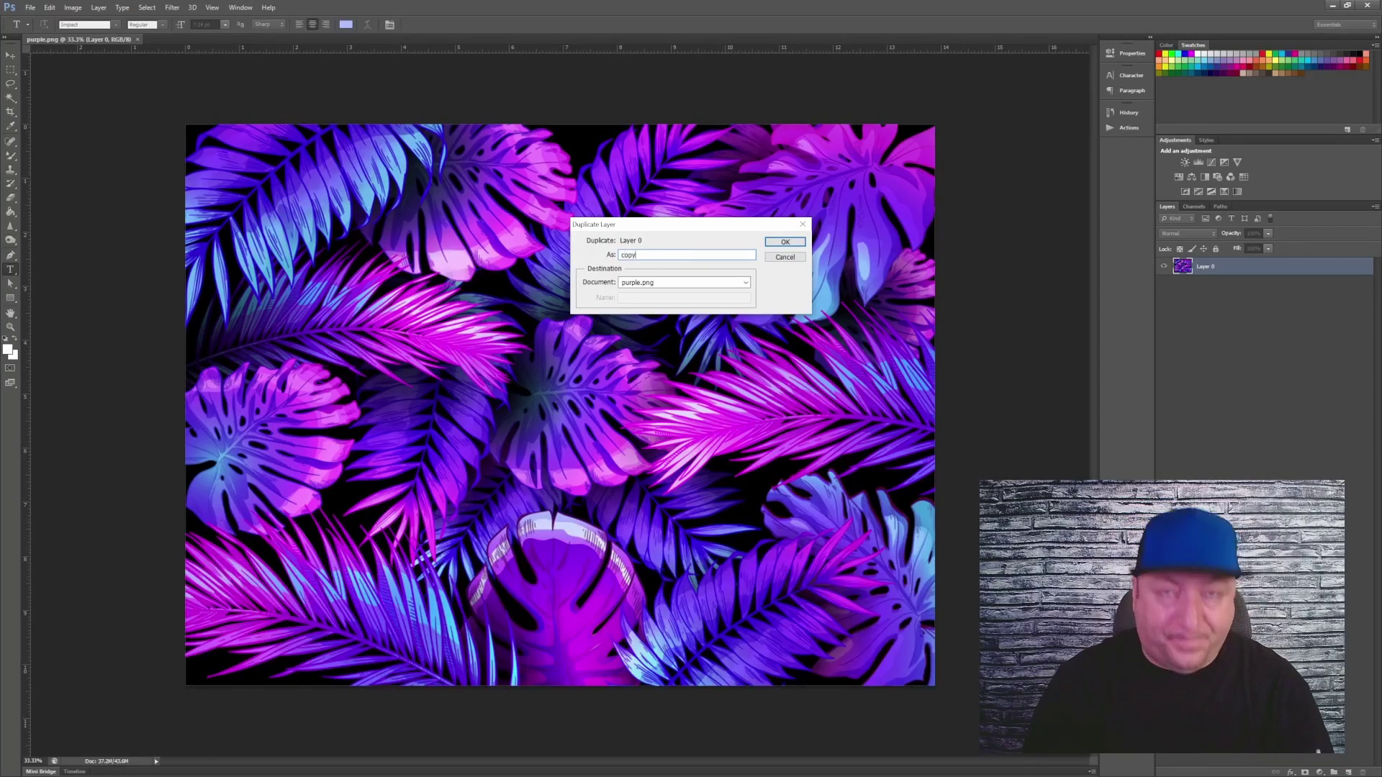
{"action": "type", "text": "opy"}
{"action": "key", "text": "Return"}
{"action": "left_click", "coordinate": [1224, 285]}
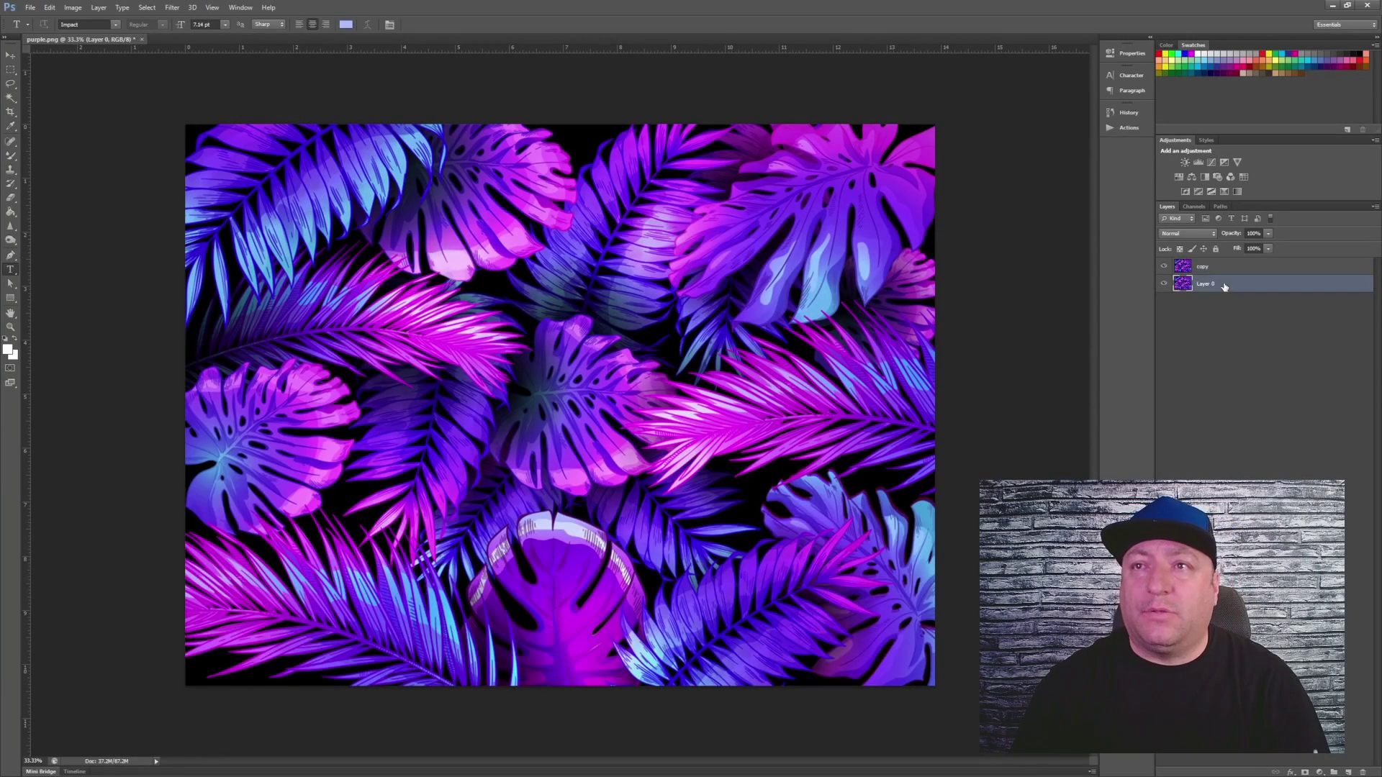
{"action": "left_click", "coordinate": [1215, 249]}
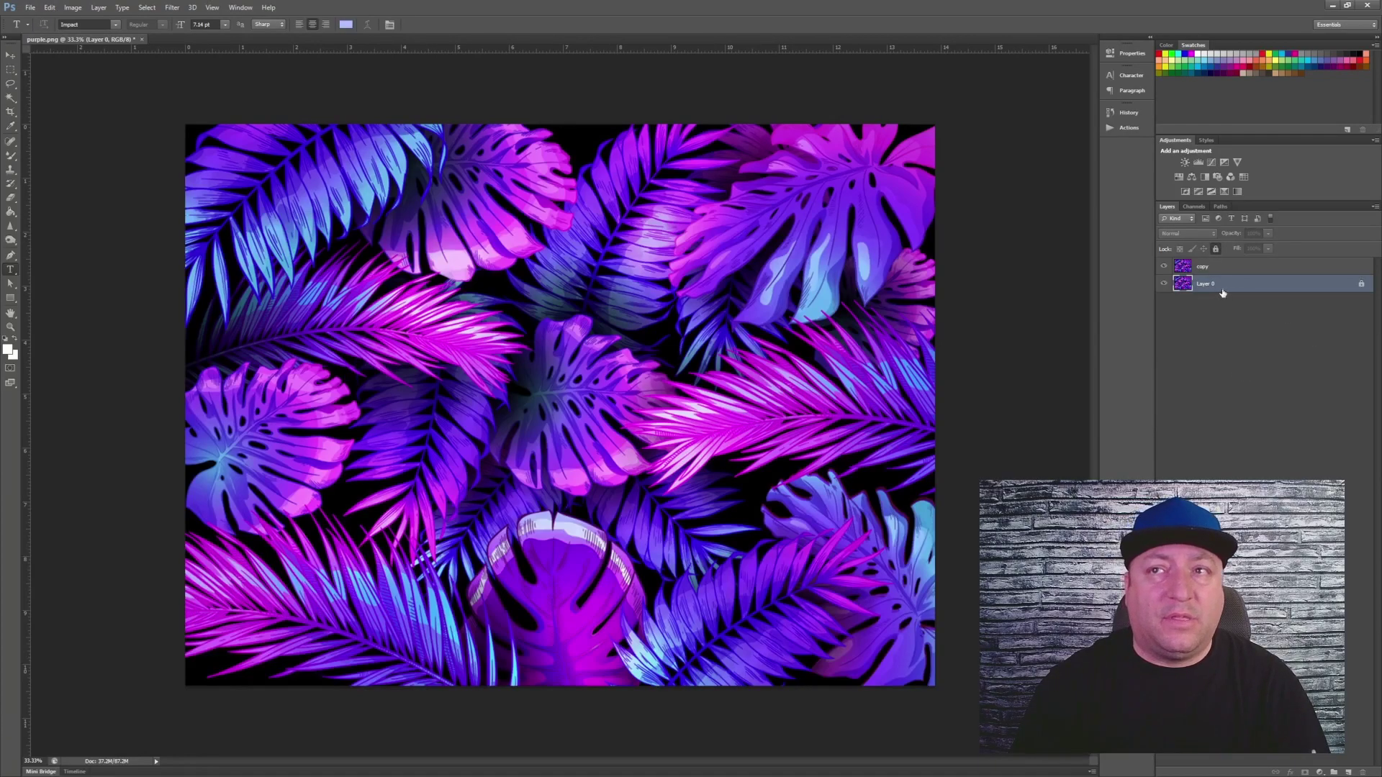
{"action": "left_click", "coordinate": [1233, 269]}
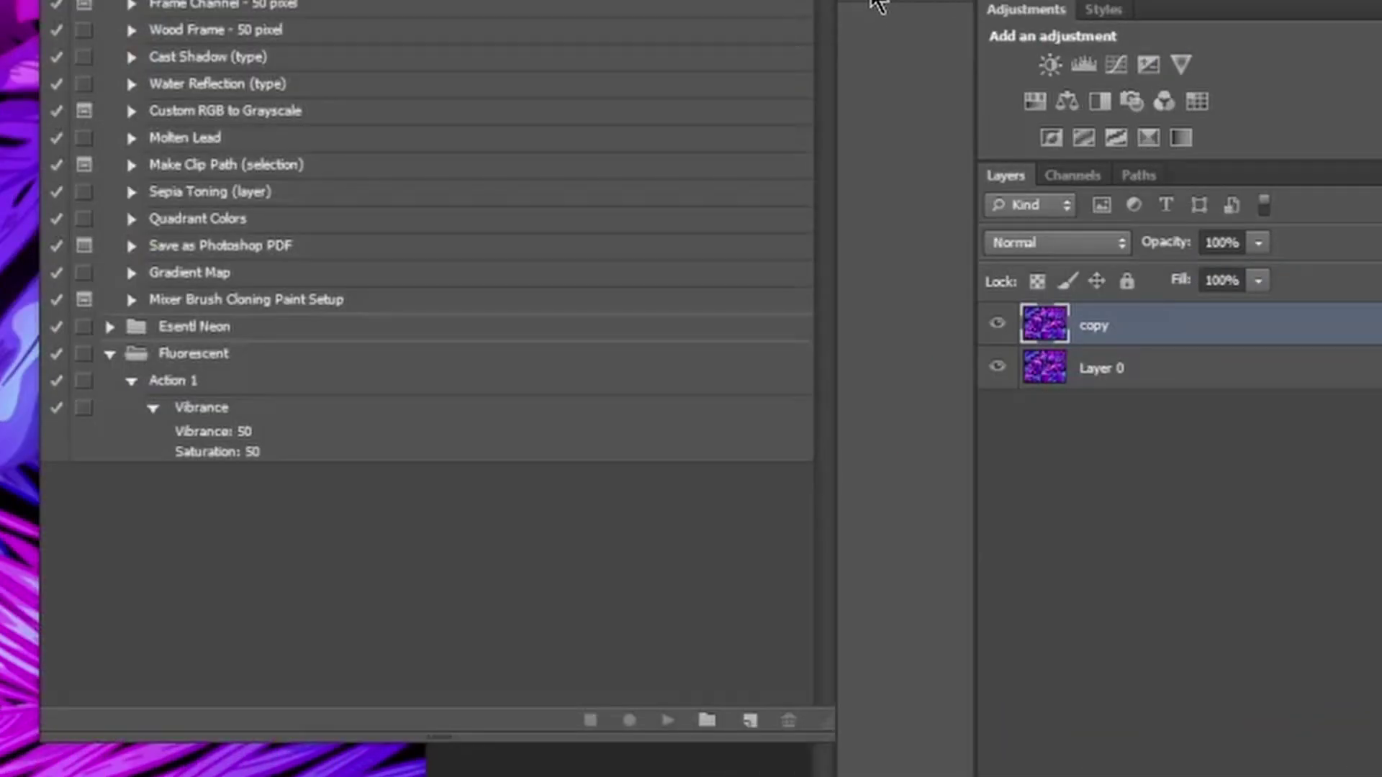
Step: Play Fluorescent Action 1 on the copy, toggle its visibility to compare, and close the document
{"action": "left_click", "coordinate": [179, 383]}
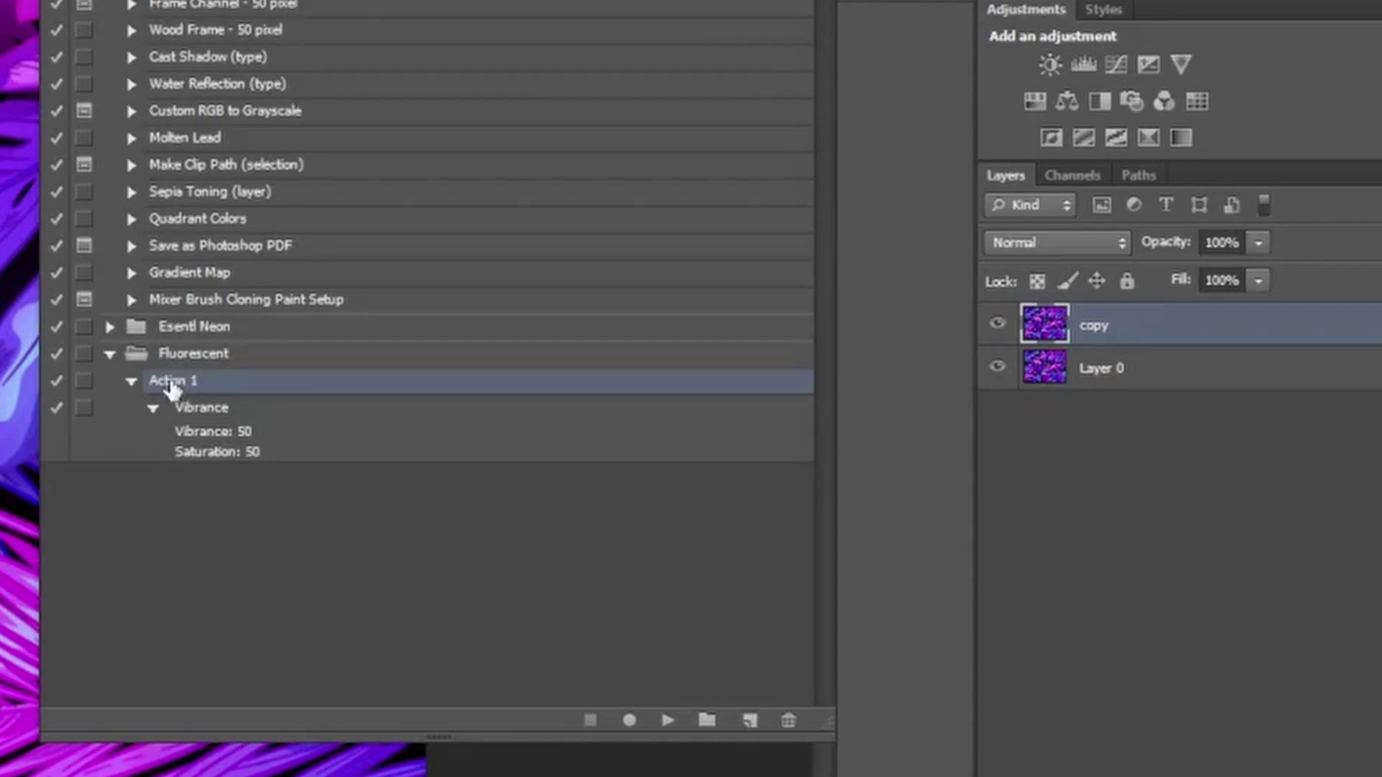
{"action": "left_click", "coordinate": [668, 721]}
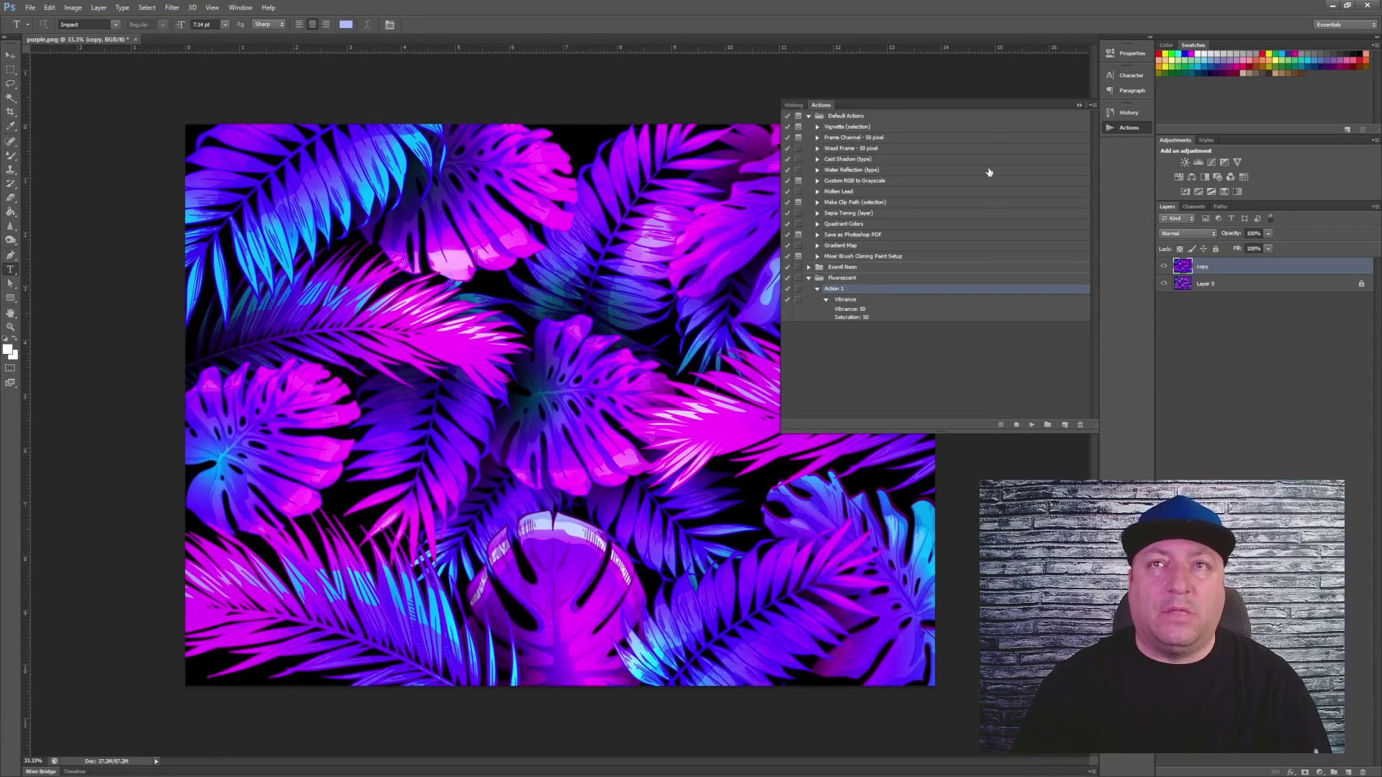
{"action": "left_click", "coordinate": [1079, 106]}
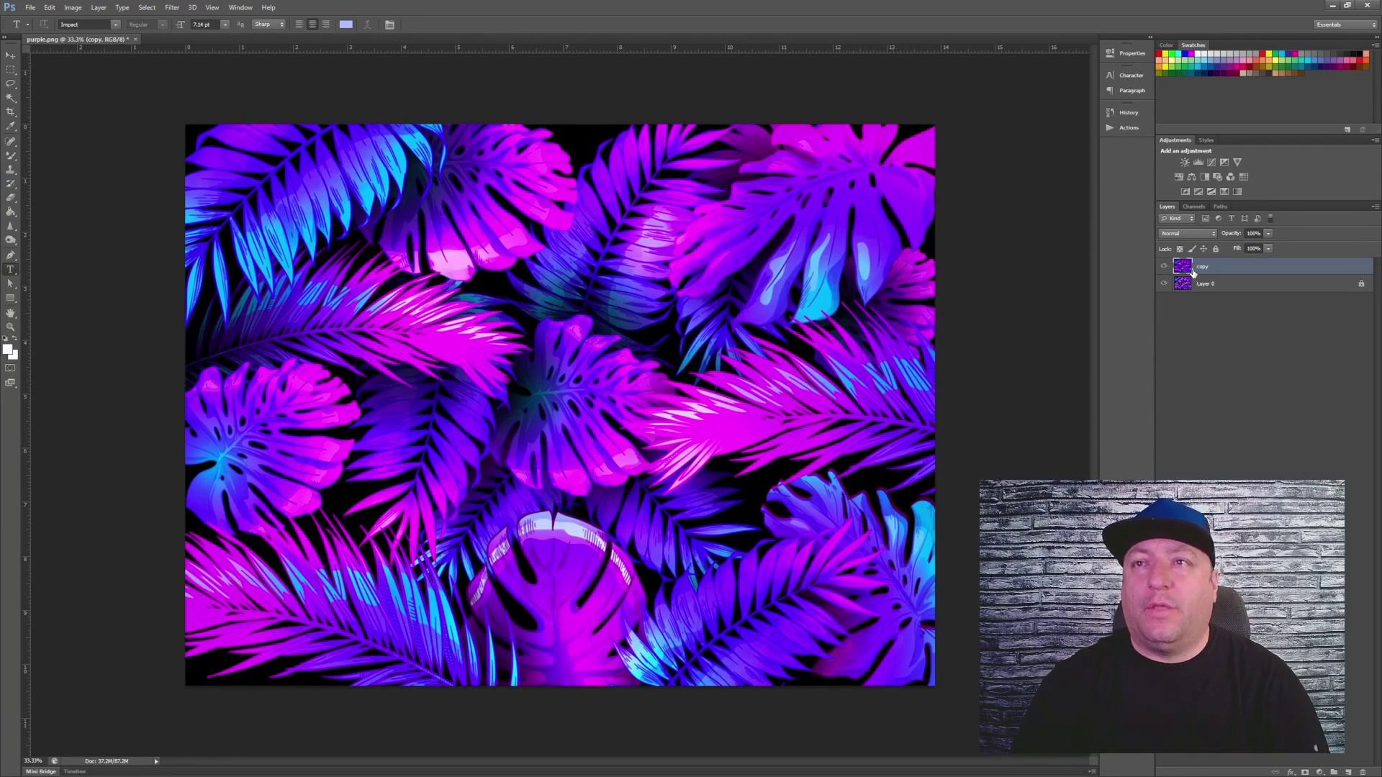
{"action": "left_click", "coordinate": [1165, 267]}
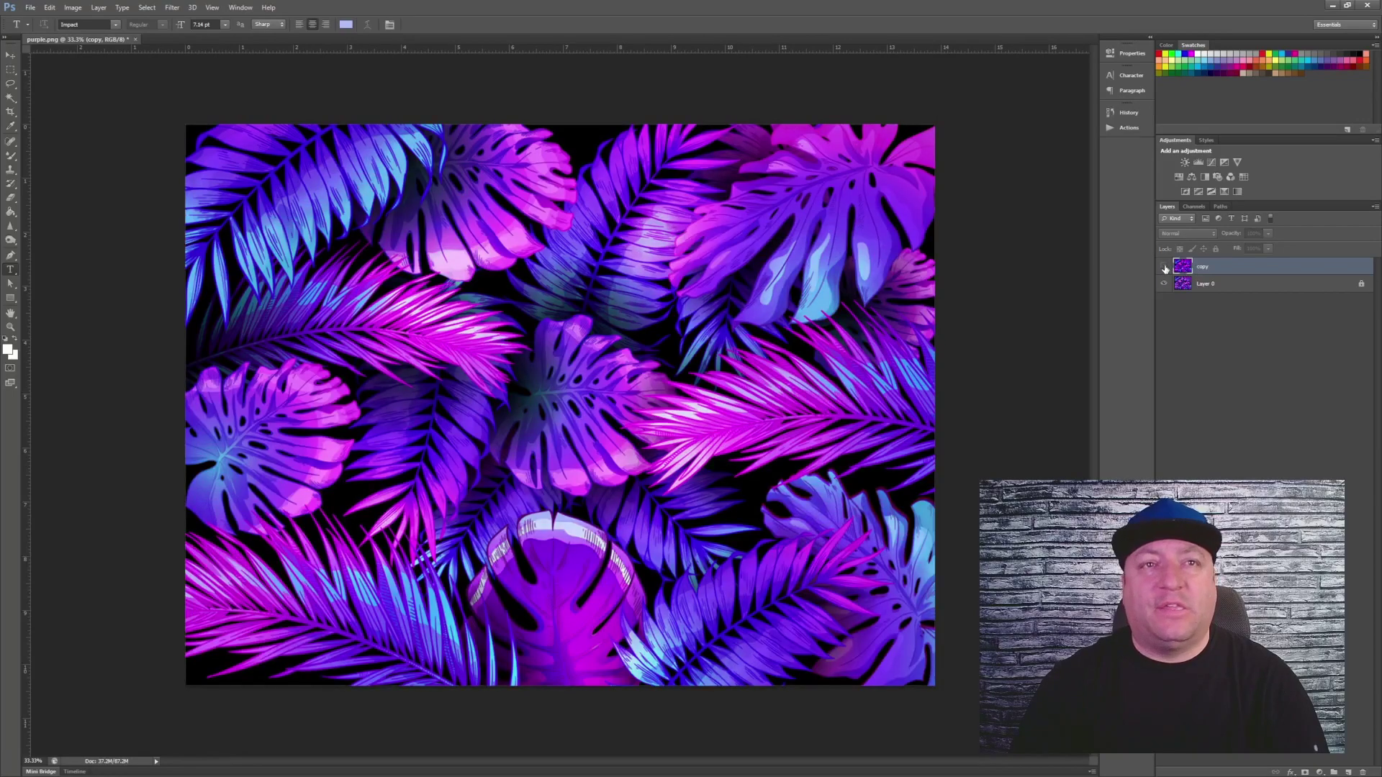
{"action": "left_click", "coordinate": [1164, 267]}
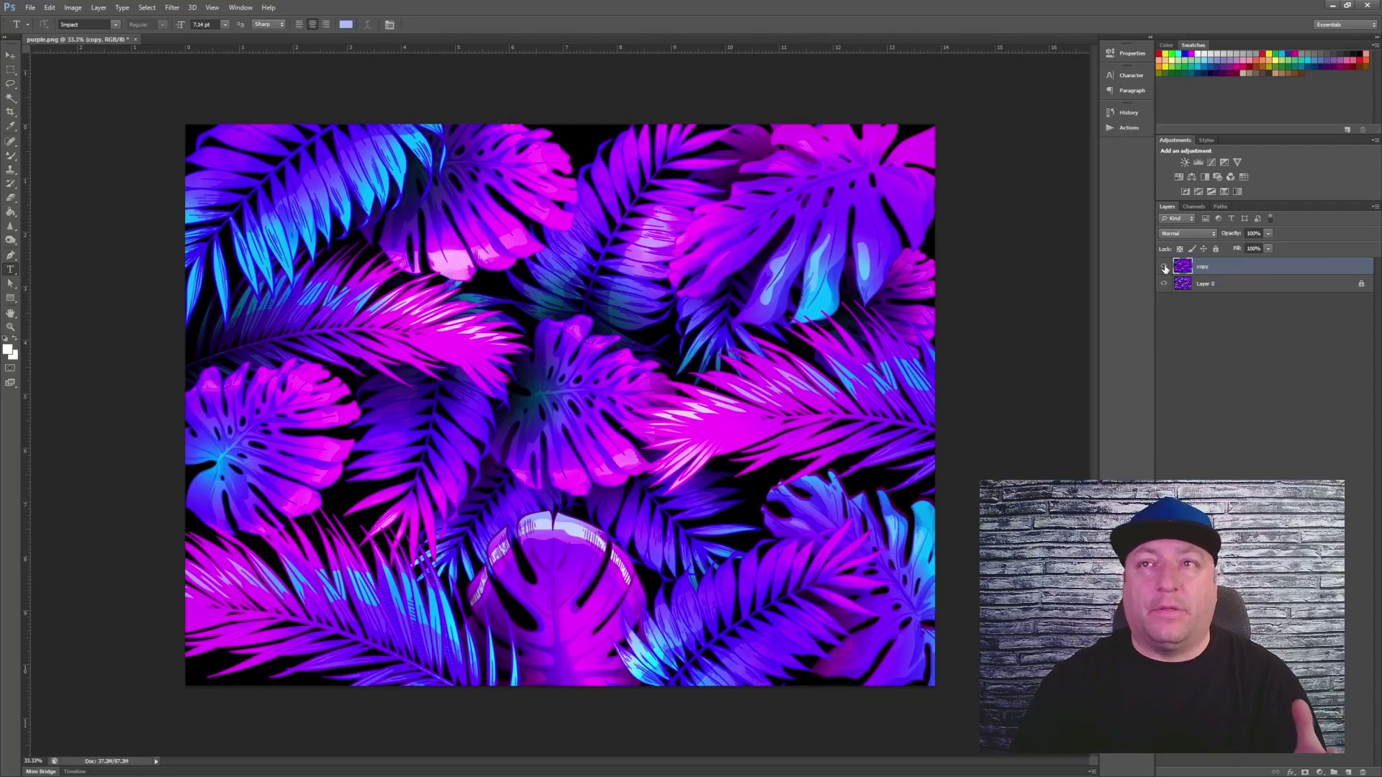
{"action": "left_click", "coordinate": [1164, 267]}
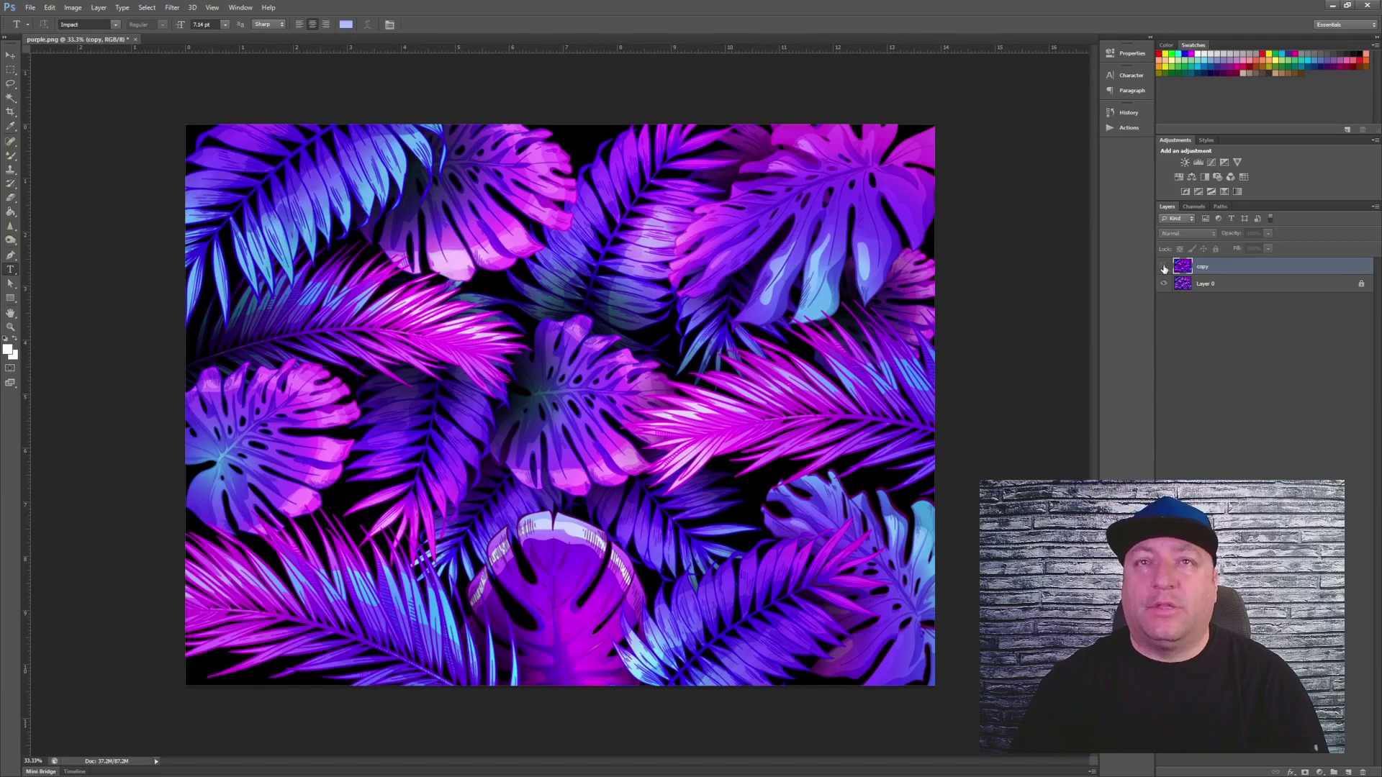
{"action": "left_click", "coordinate": [136, 40]}
Step: Close purple.png without saving and open the skeleton surfer Summer design
{"action": "left_click", "coordinate": [692, 280]}
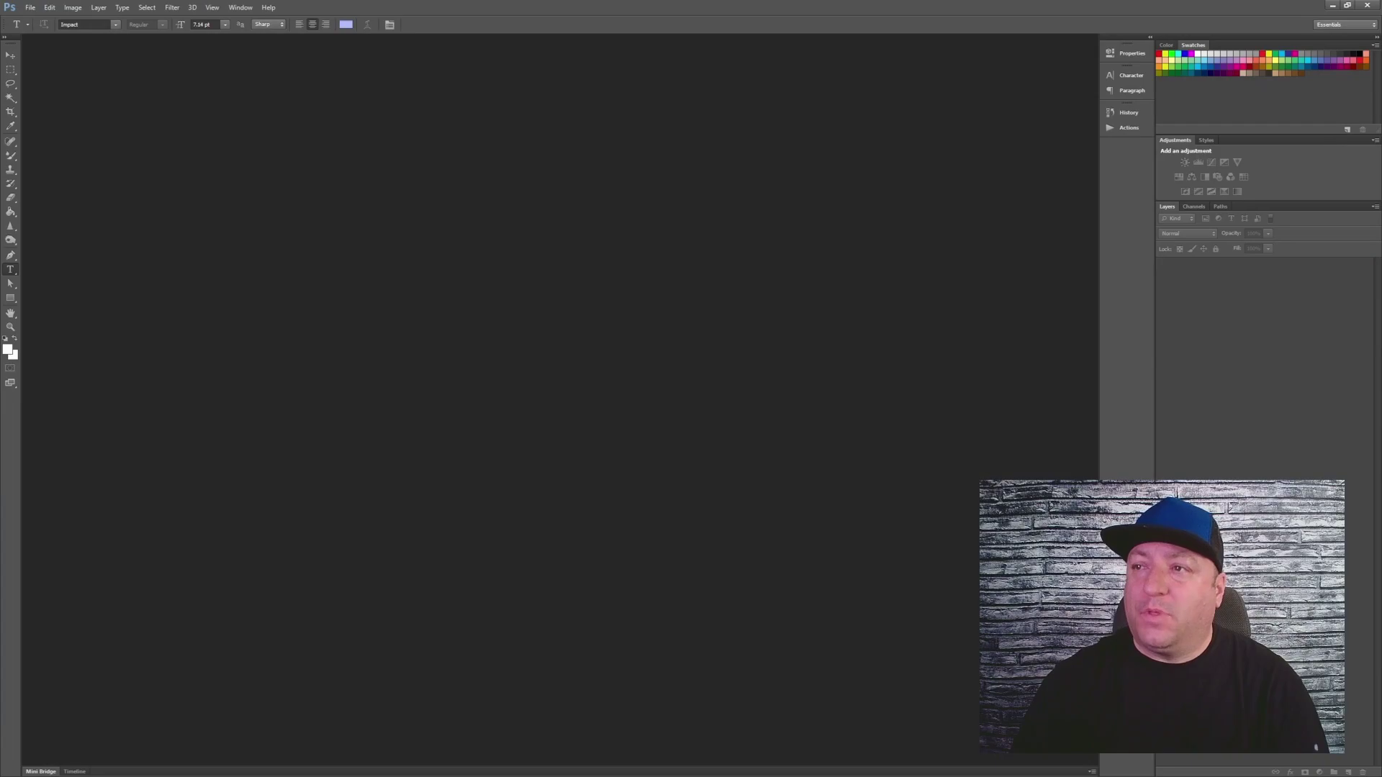
{"action": "left_click_drag", "start_coordinate": [928, 385], "coordinate": [614, 287]}
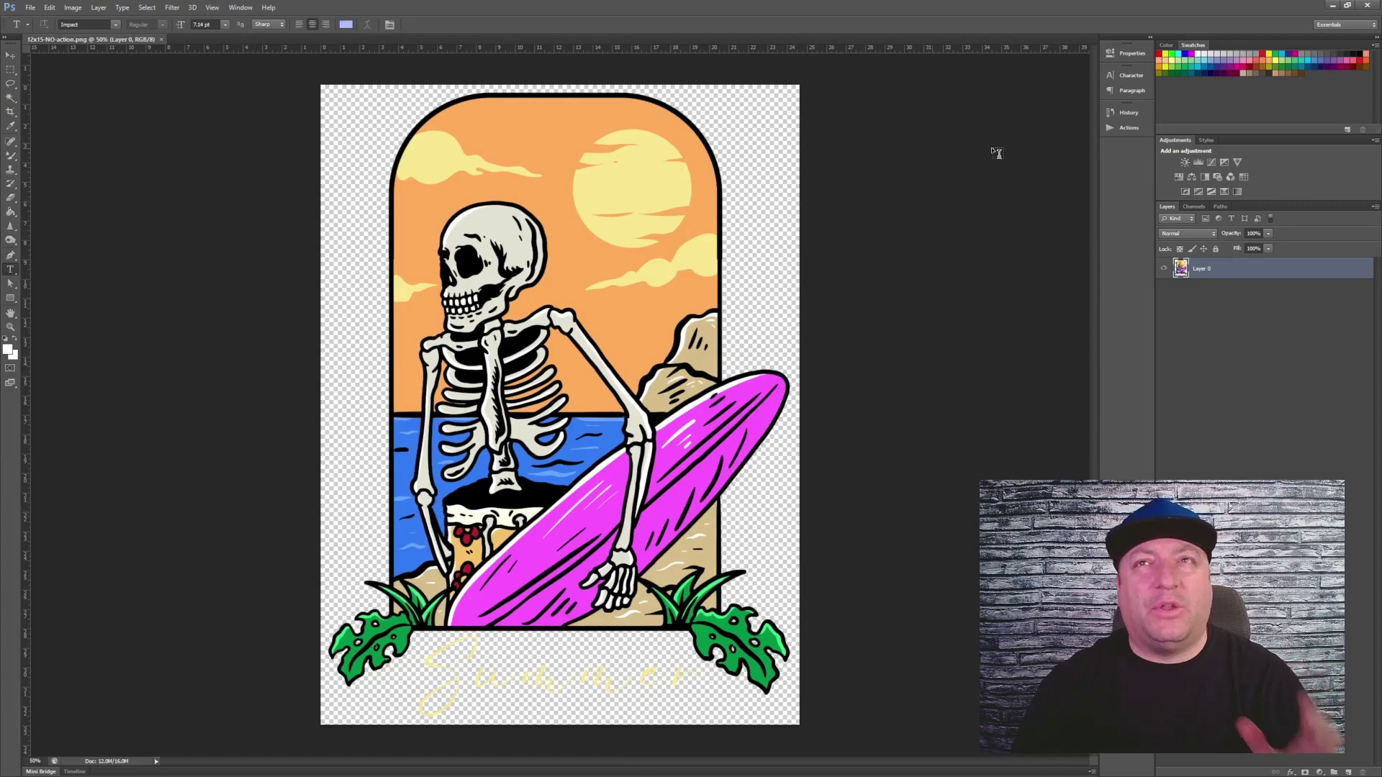
Step: Play Fluorescent Action 1 on the skeleton surfer design to intensify its orange and yellow
{"action": "left_click", "coordinate": [1115, 128]}
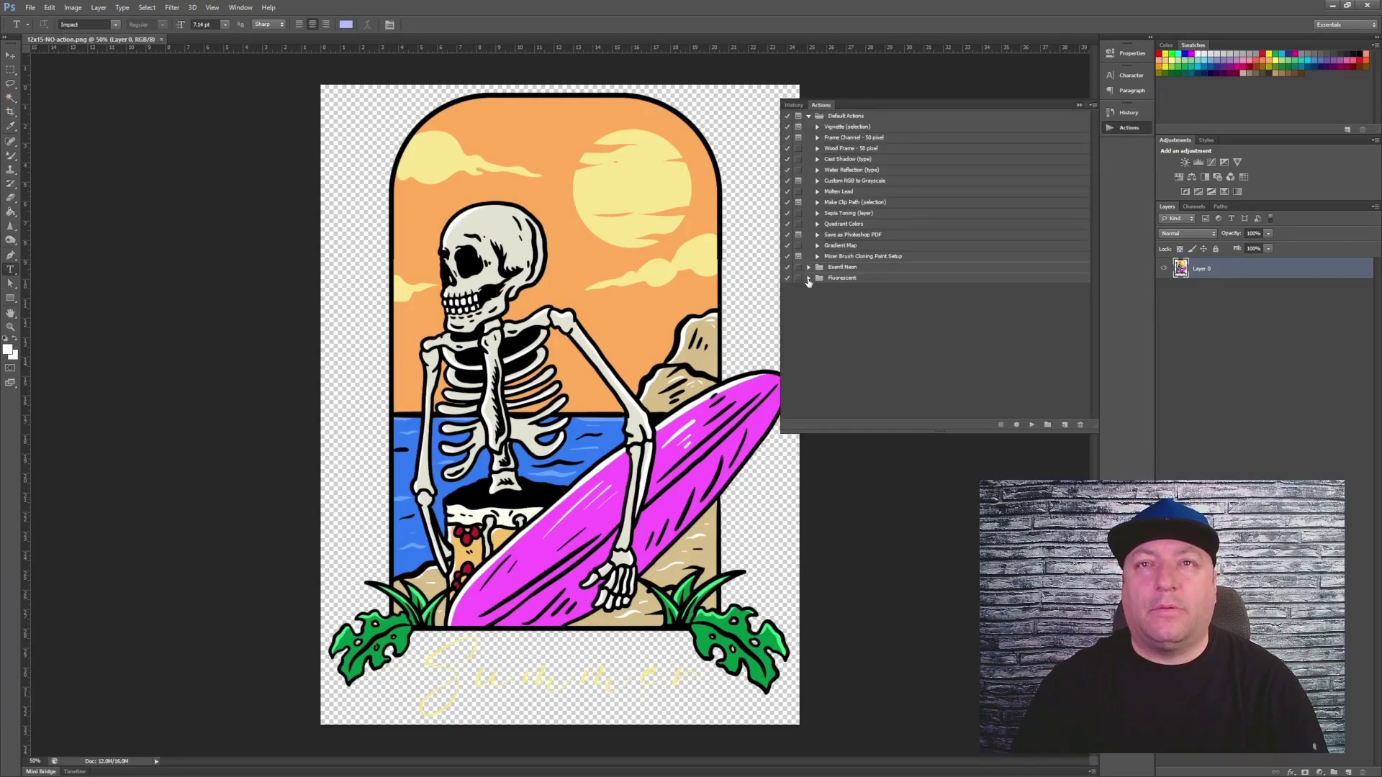
{"action": "left_click", "coordinate": [809, 279]}
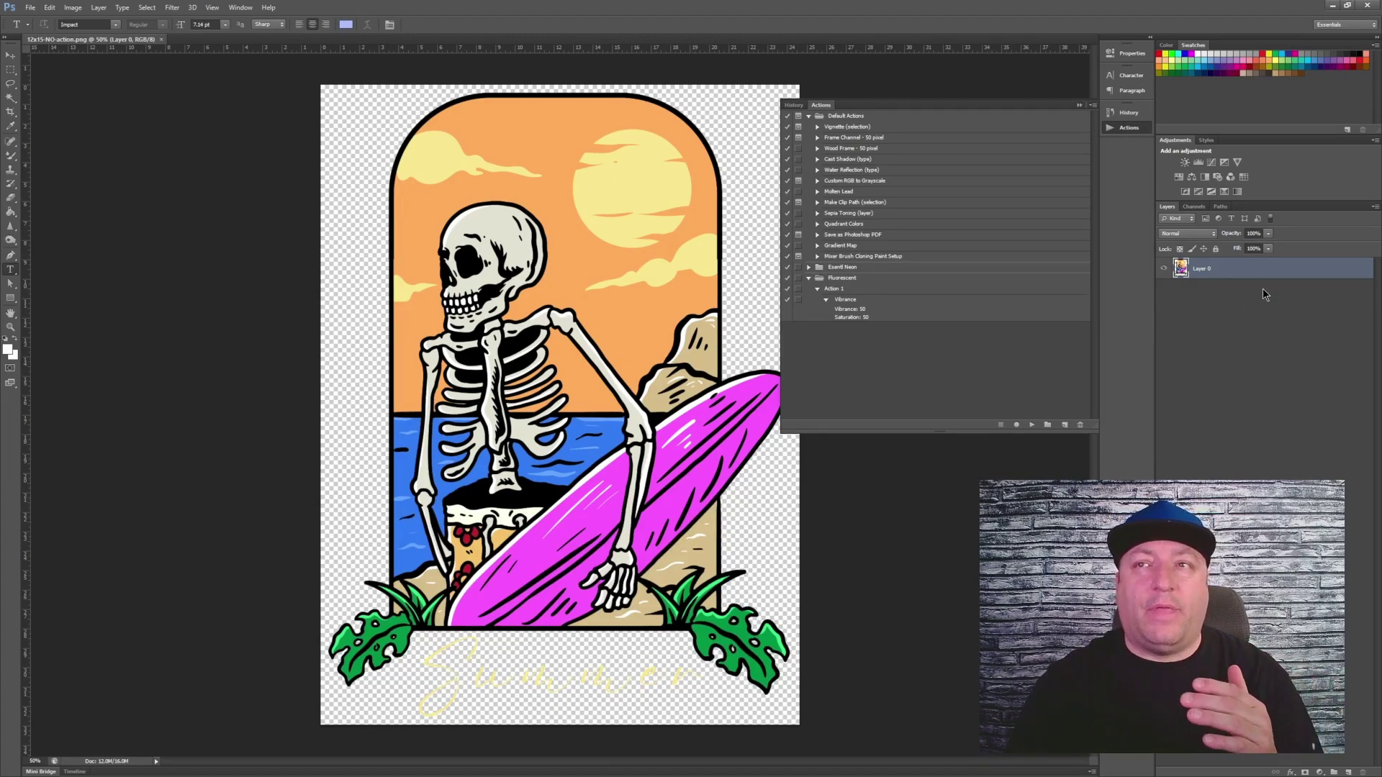
{"action": "left_click", "coordinate": [836, 289]}
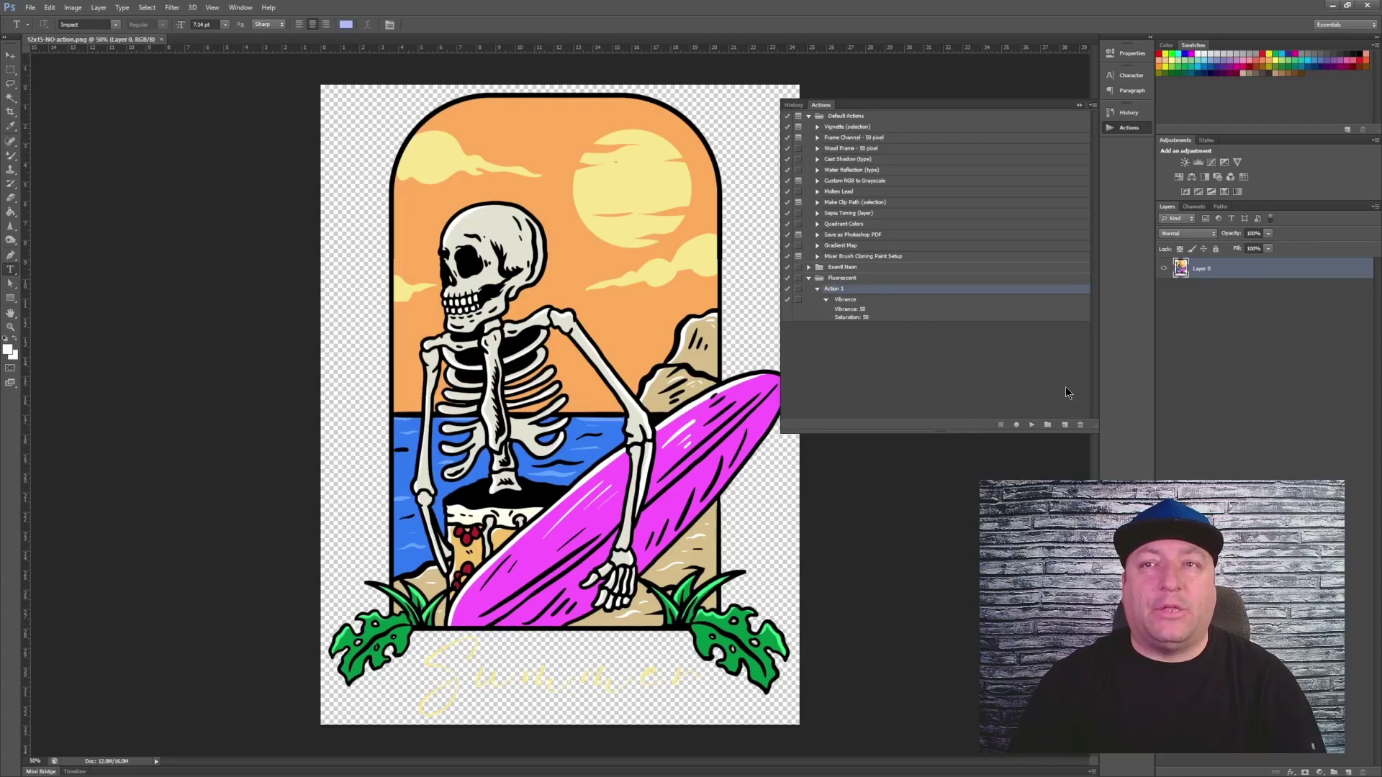
{"action": "left_click", "coordinate": [1032, 425]}
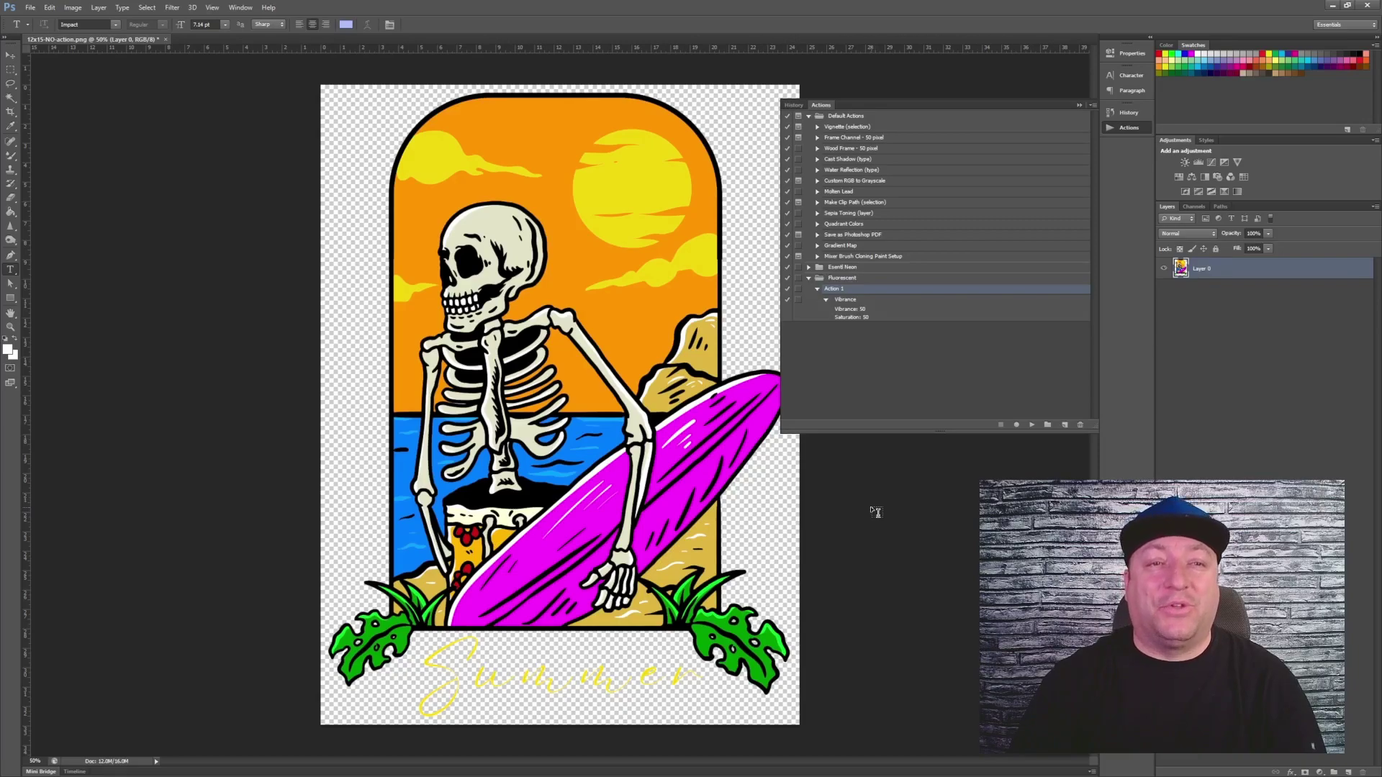
{"action": "left_click", "coordinate": [1079, 106]}
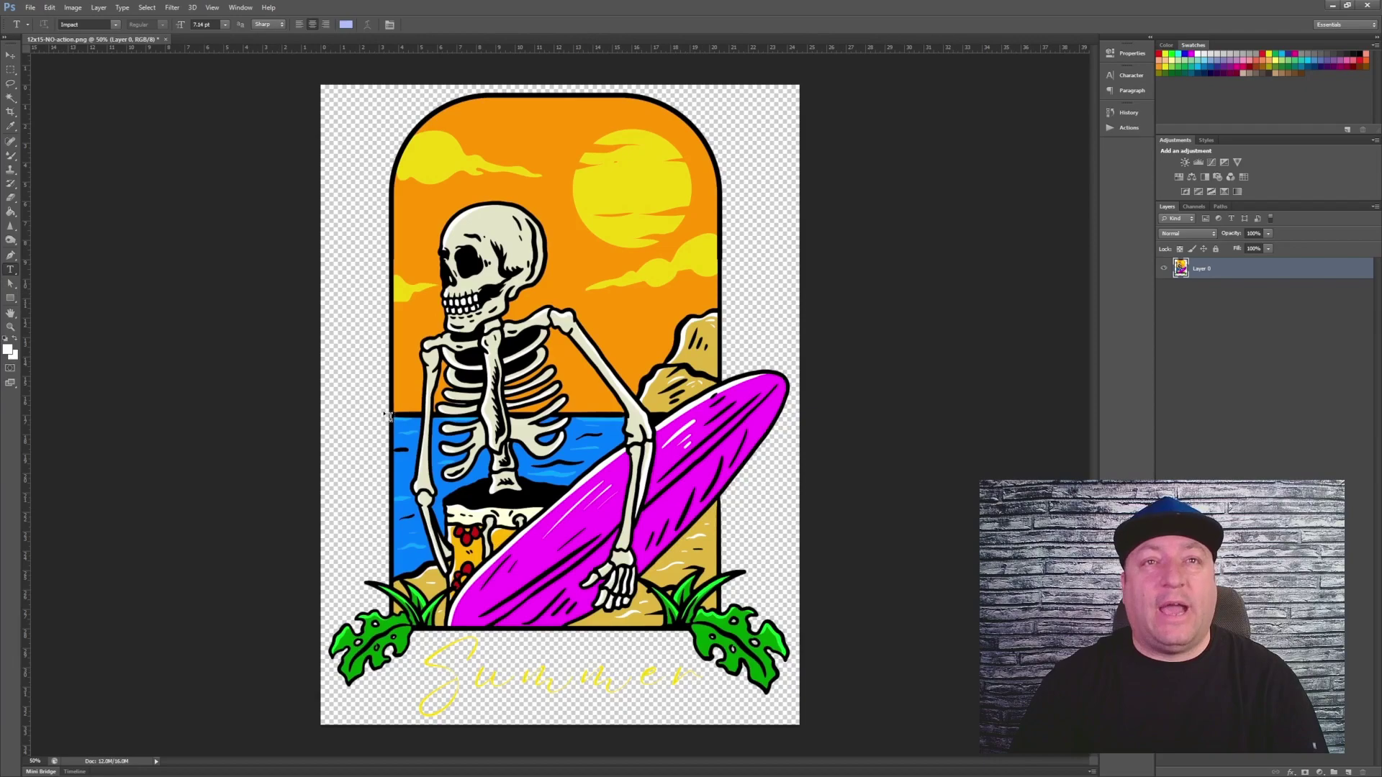
Step: Draw a full-canvas Rectangle 1 layer, move it below Layer 0, and lock it with Ctrl+/
{"action": "left_click", "coordinate": [11, 298]}
{"action": "left_click_drag", "start_coordinate": [319, 85], "coordinate": [802, 732]}
{"action": "left_click_drag", "start_coordinate": [1216, 268], "coordinate": [1218, 303]}
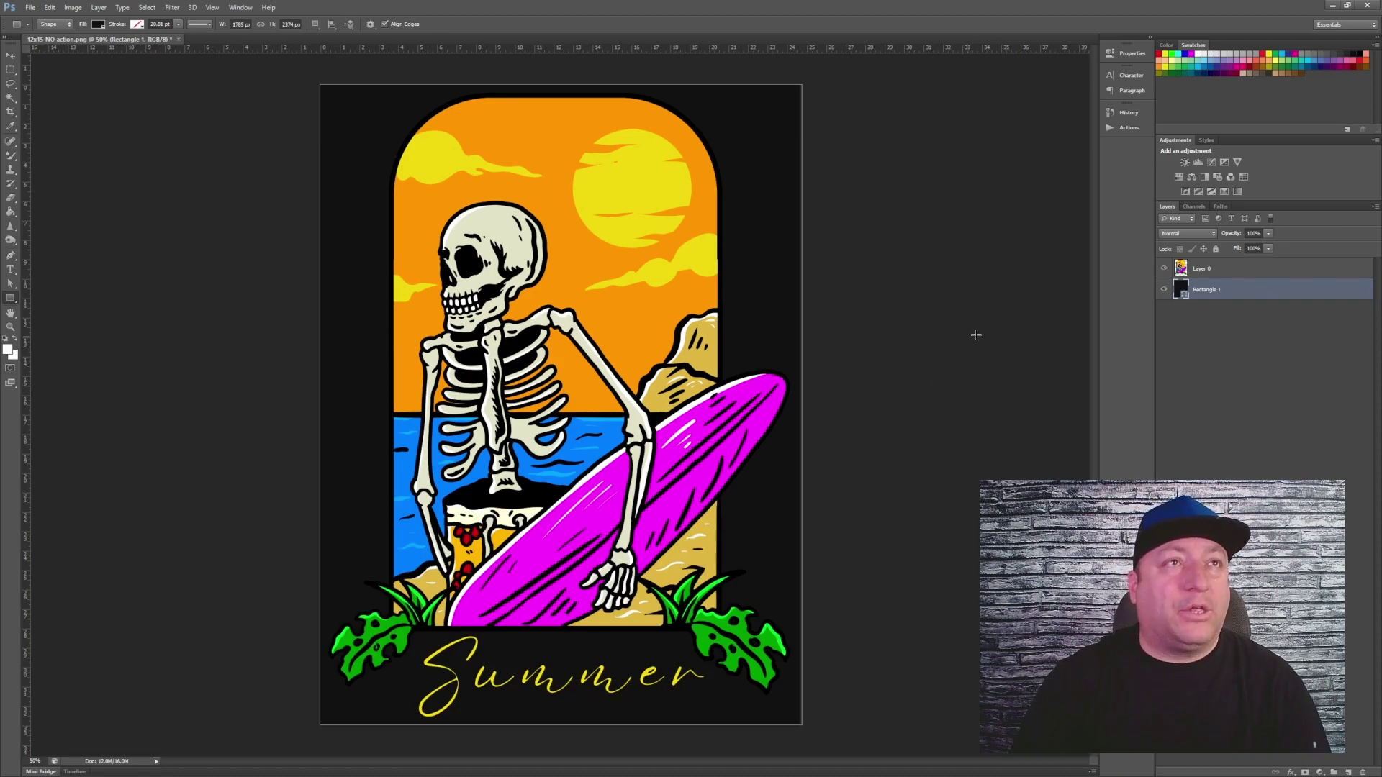
{"action": "left_click", "coordinate": [1222, 267]}
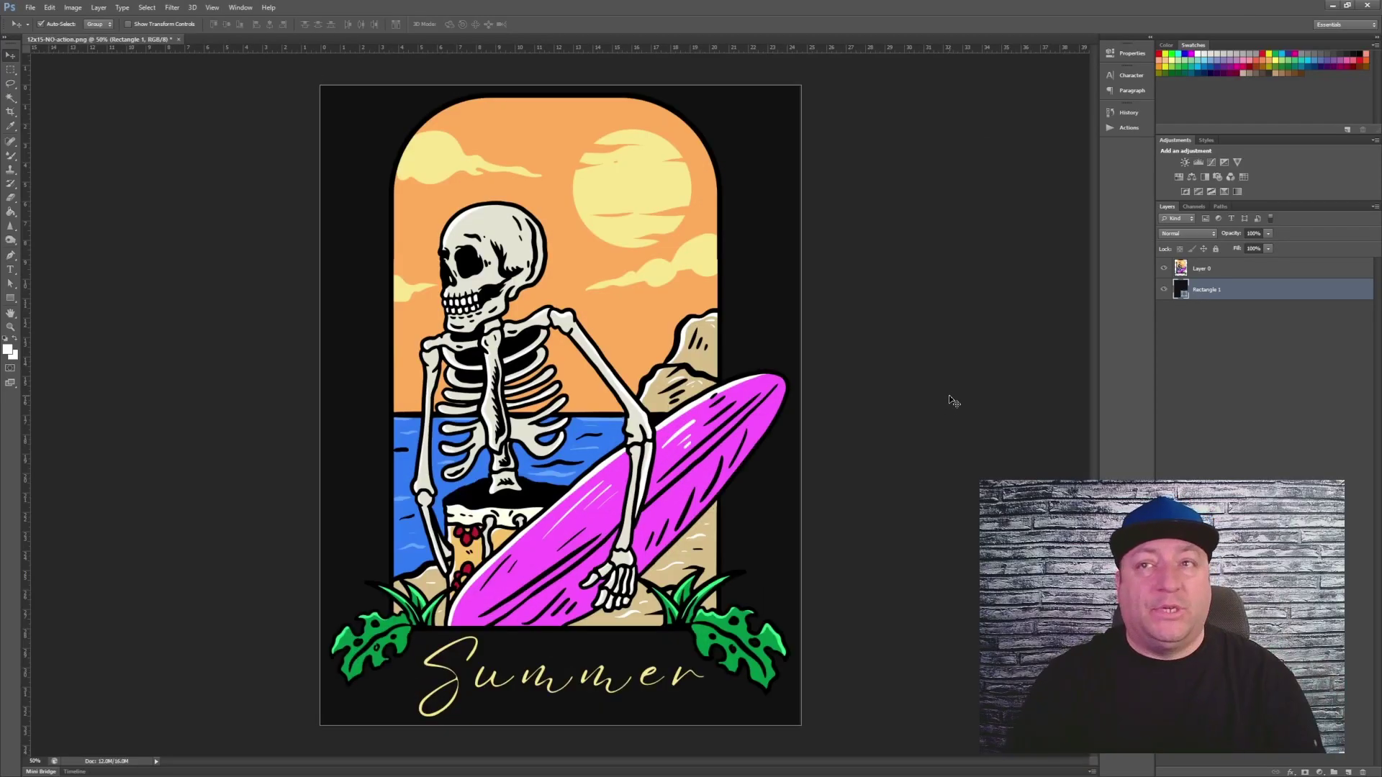
{"action": "key", "text": "ctrl+slash"}
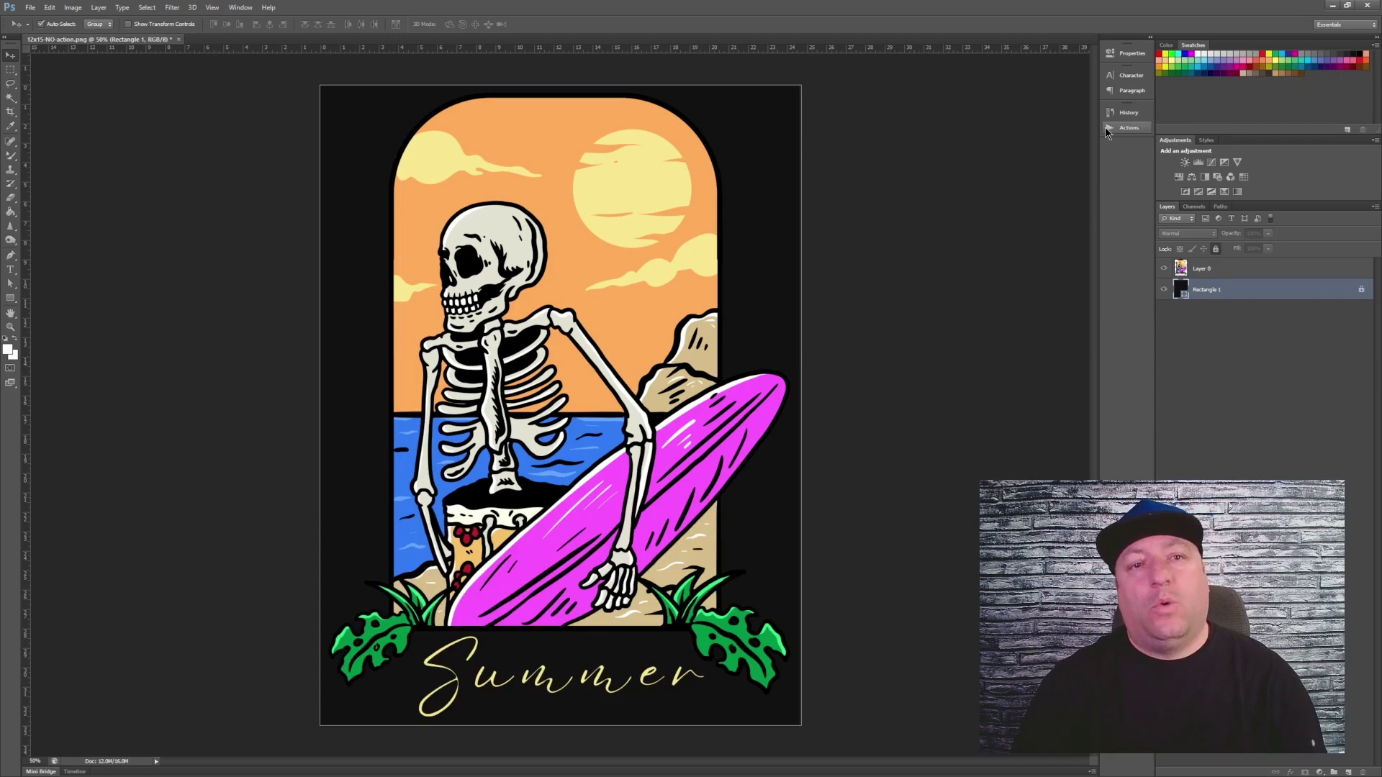
Step: Duplicate Layer 0 as 'copy' and play Fluorescent Action 1 on it
{"action": "right_click", "coordinate": [1214, 268]}
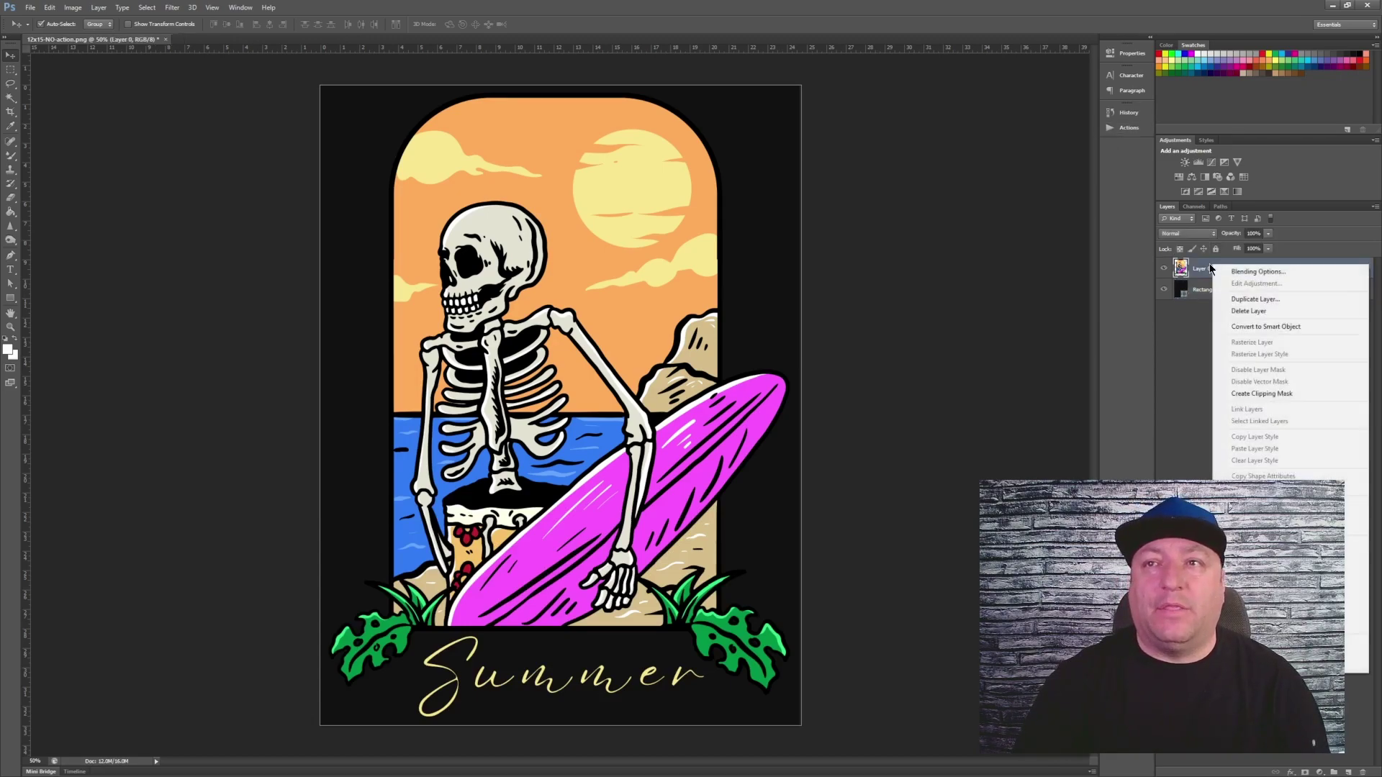
{"action": "left_click", "coordinate": [1254, 299]}
{"action": "type", "text": "opy"}
{"action": "key", "text": "Return"}
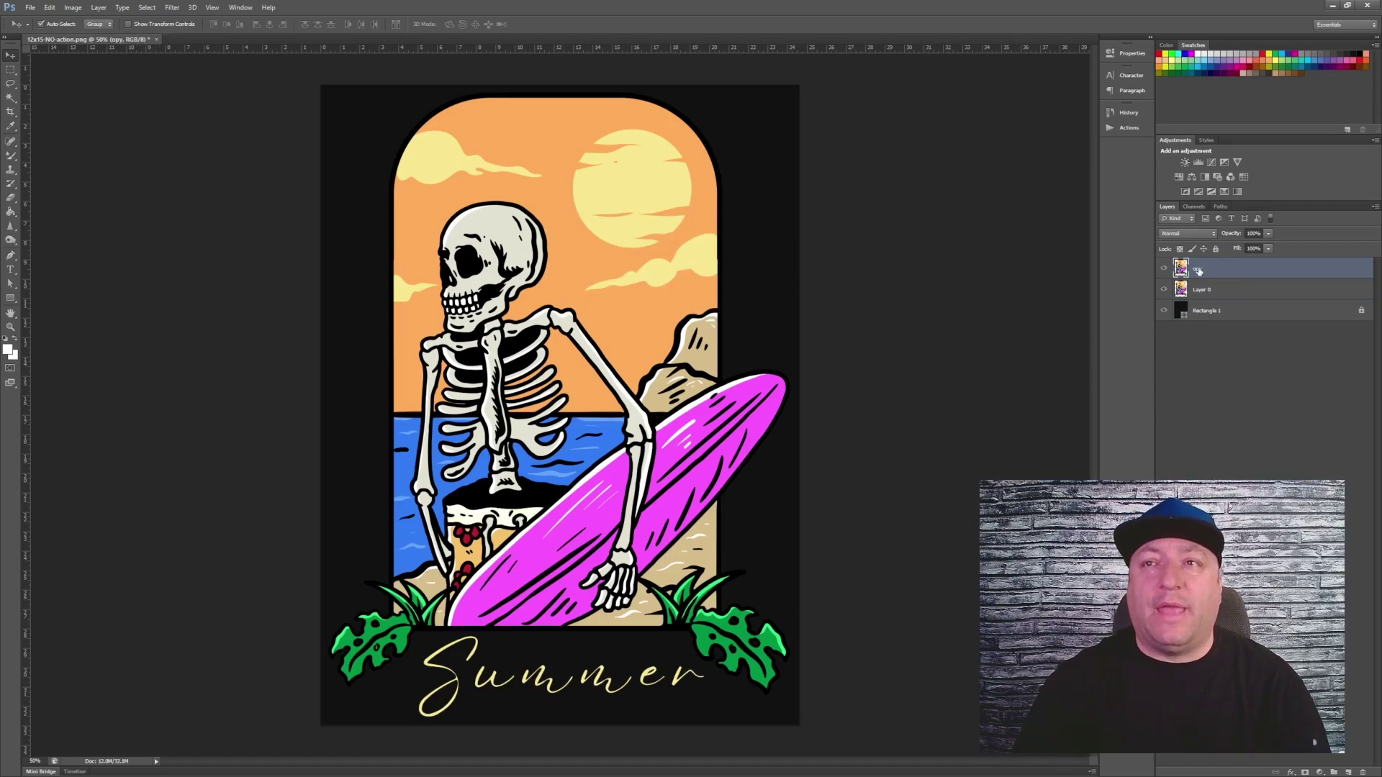
{"action": "left_click", "coordinate": [1127, 127]}
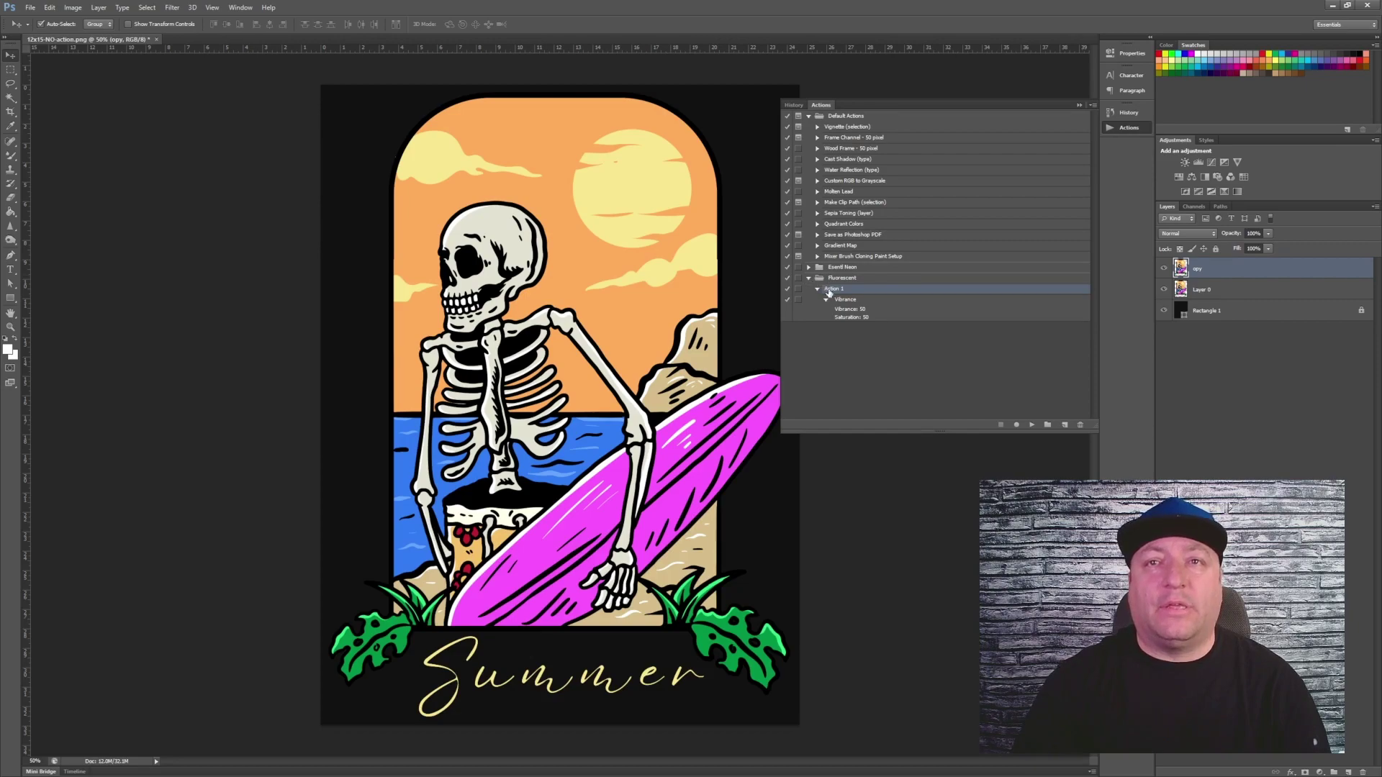
{"action": "left_click", "coordinate": [1031, 424]}
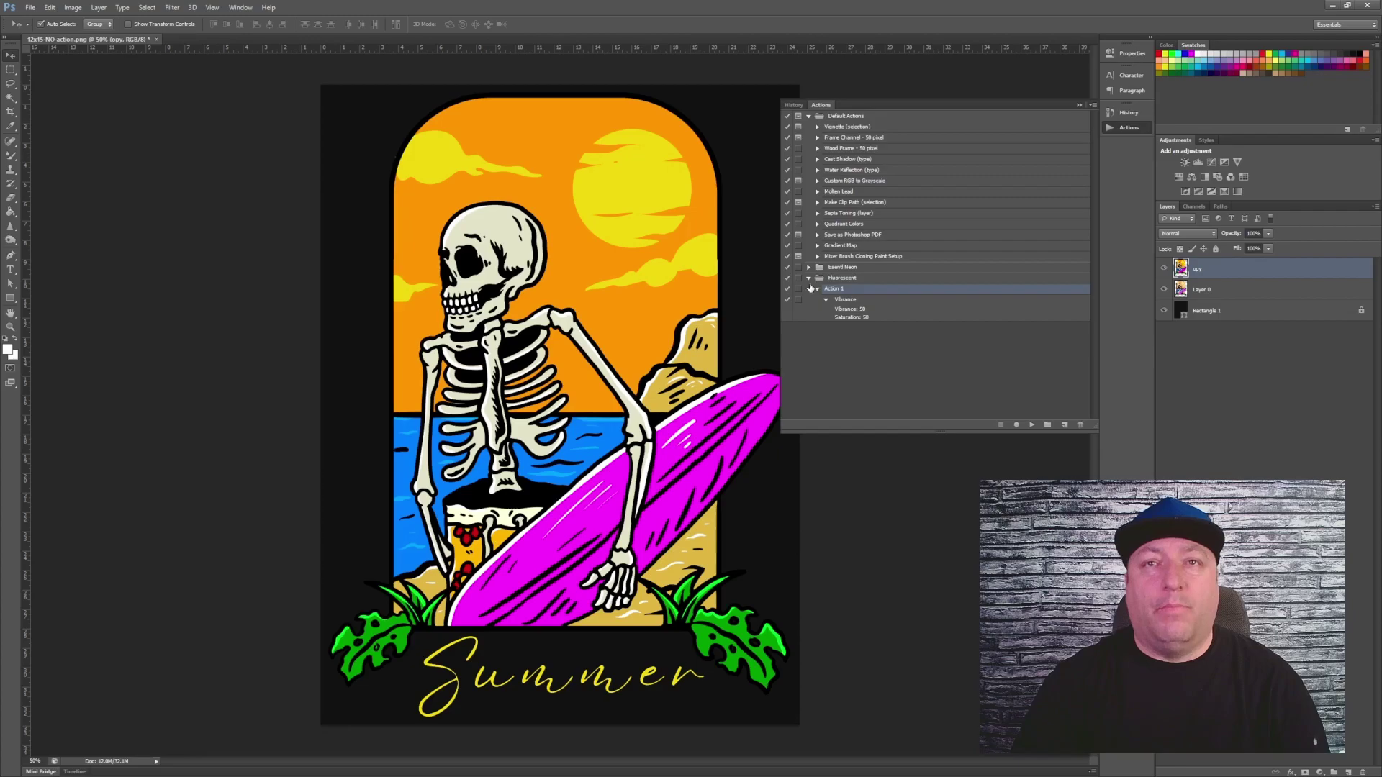
Step: Toggle the vivid copy layer's visibility to compare with the original, then select Rectangle 1
{"action": "left_click", "coordinate": [1079, 105]}
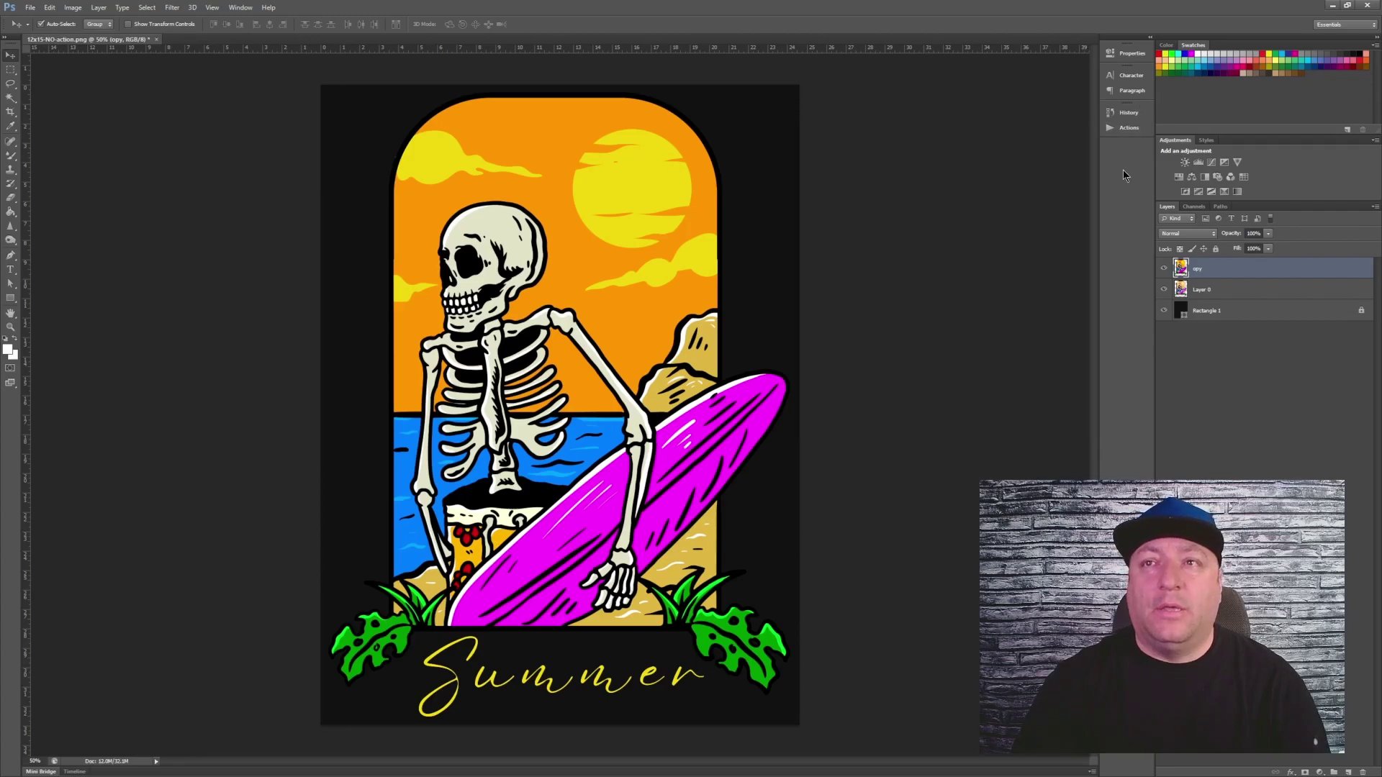
{"action": "left_click", "coordinate": [1165, 270]}
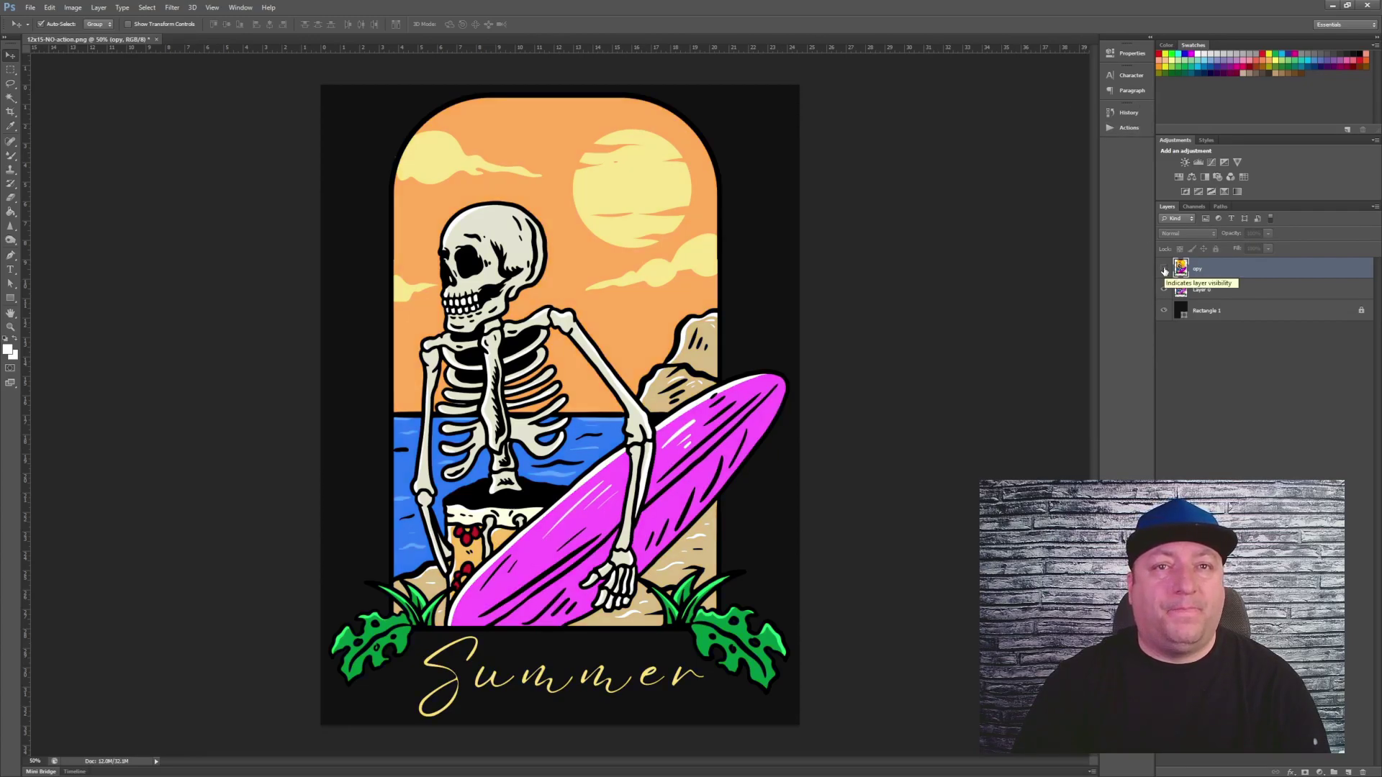
{"action": "left_click", "coordinate": [1164, 270]}
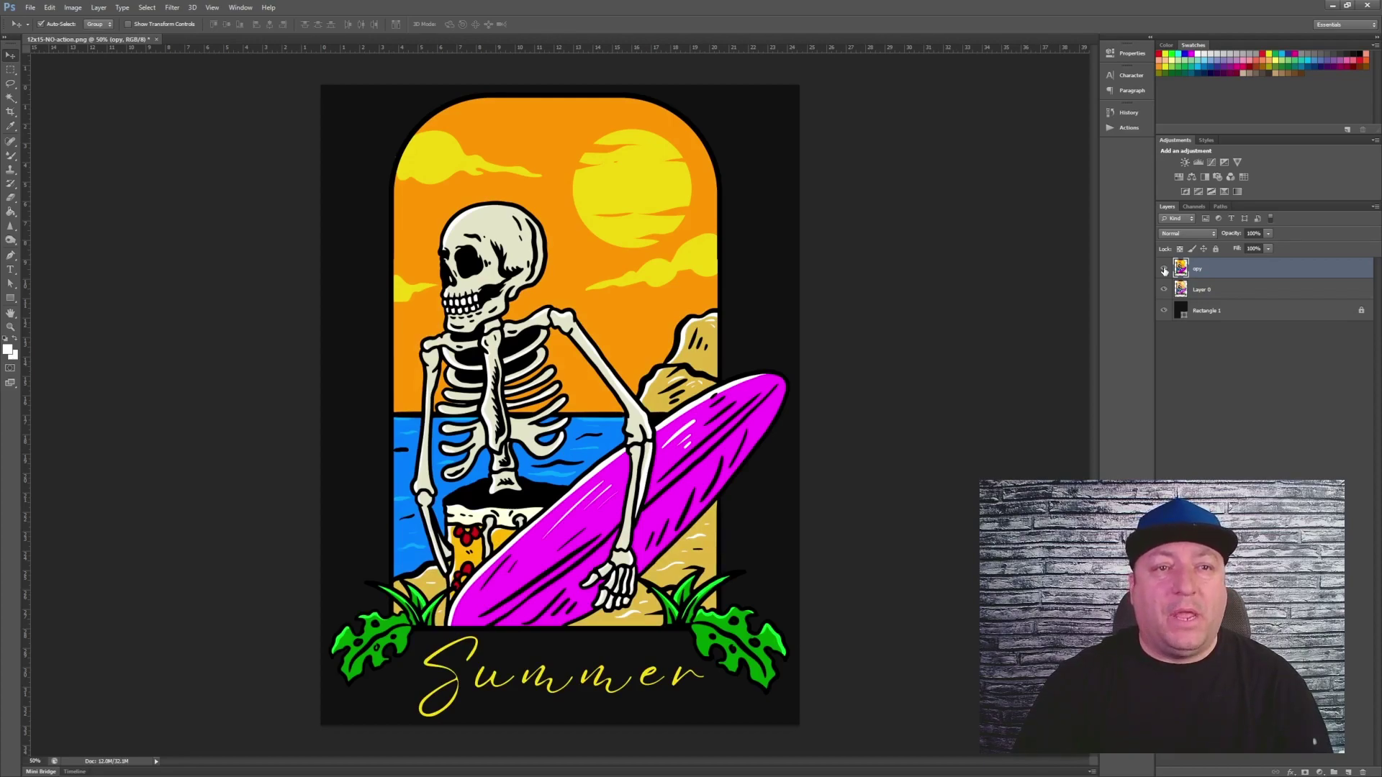
{"action": "left_click", "coordinate": [1165, 270]}
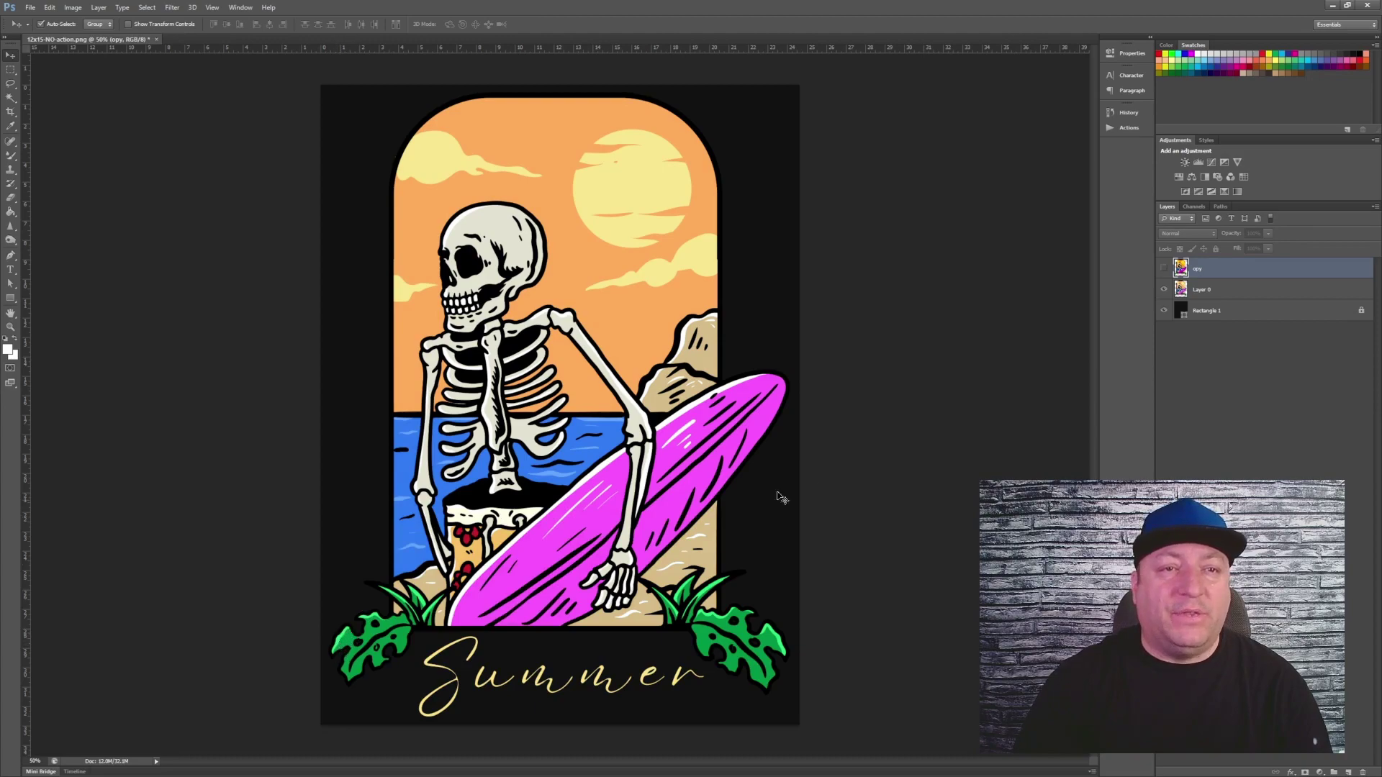
{"action": "left_click", "coordinate": [1164, 270]}
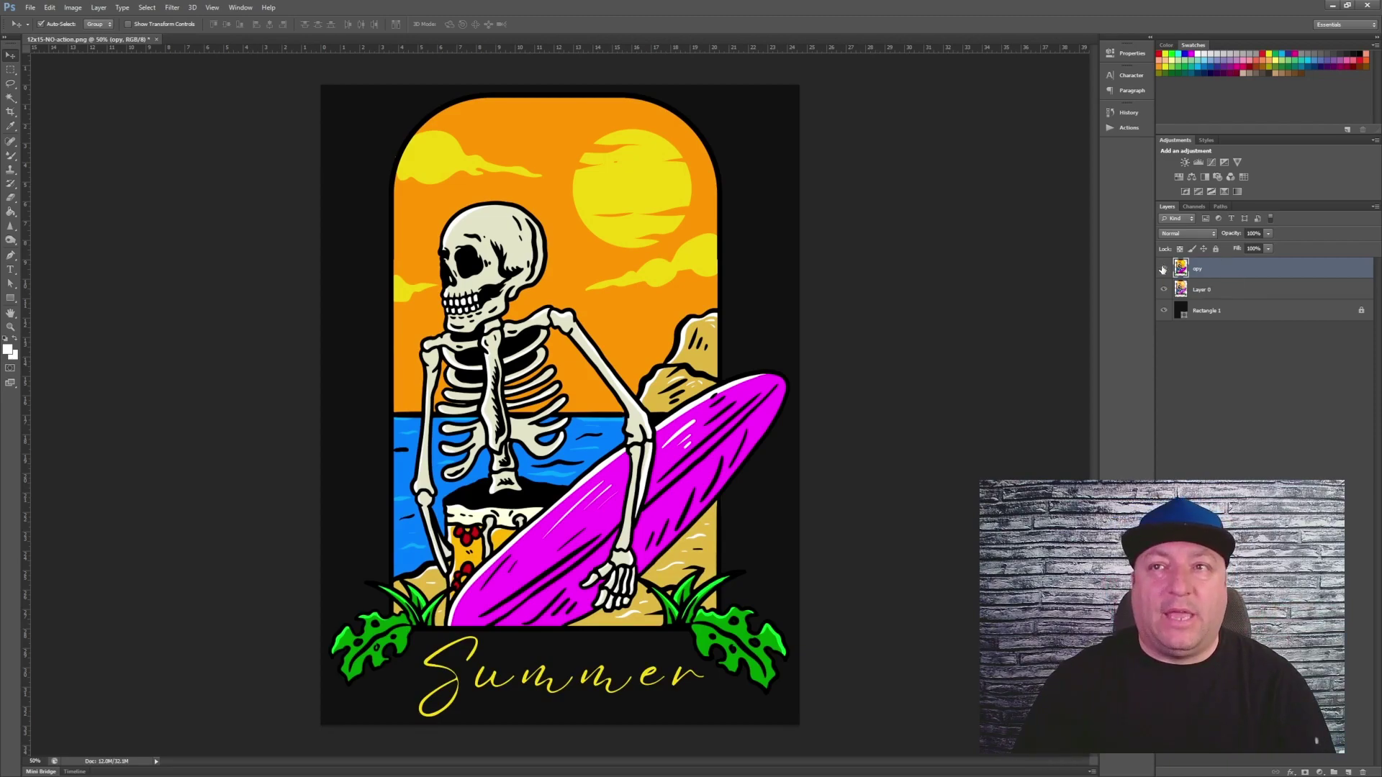
{"action": "left_click", "coordinate": [1164, 269]}
{"action": "left_click", "coordinate": [1163, 269]}
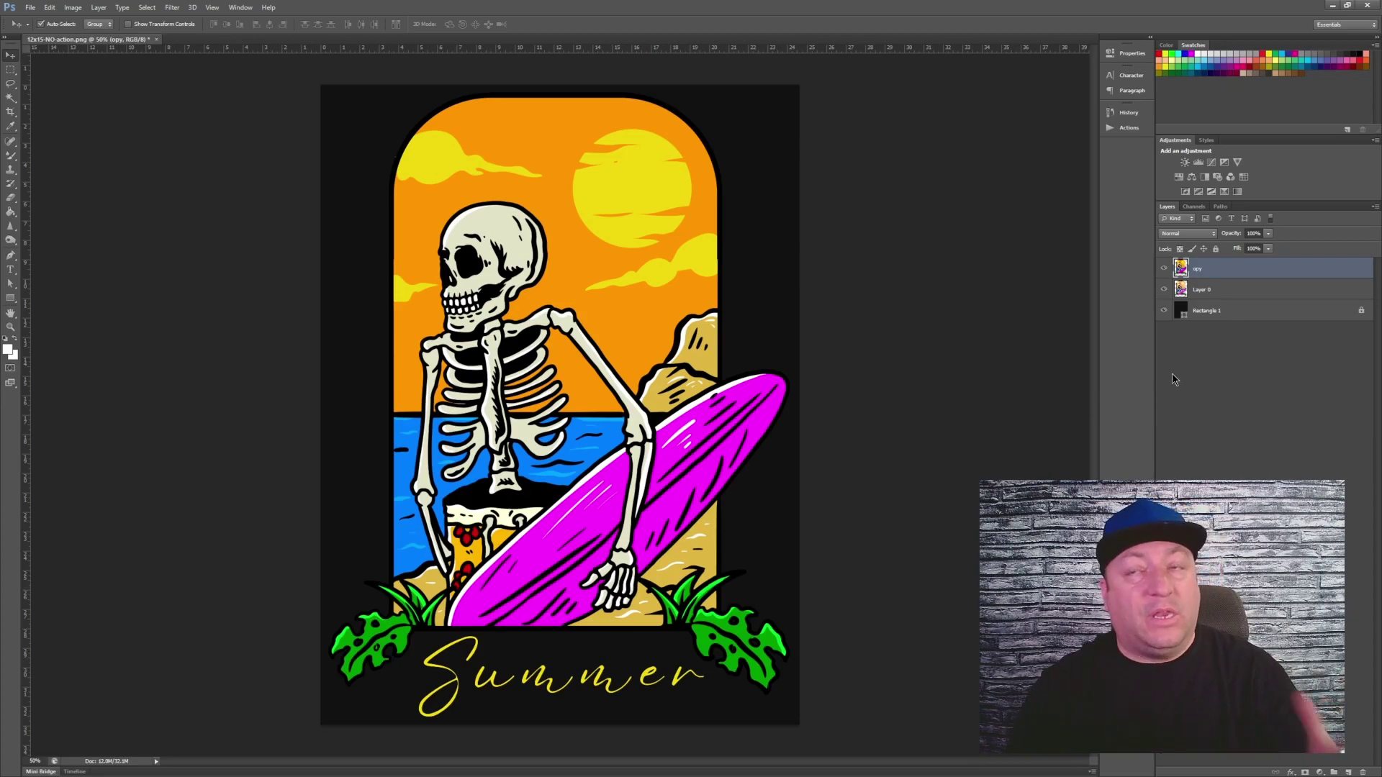
{"action": "left_click", "coordinate": [1230, 312]}
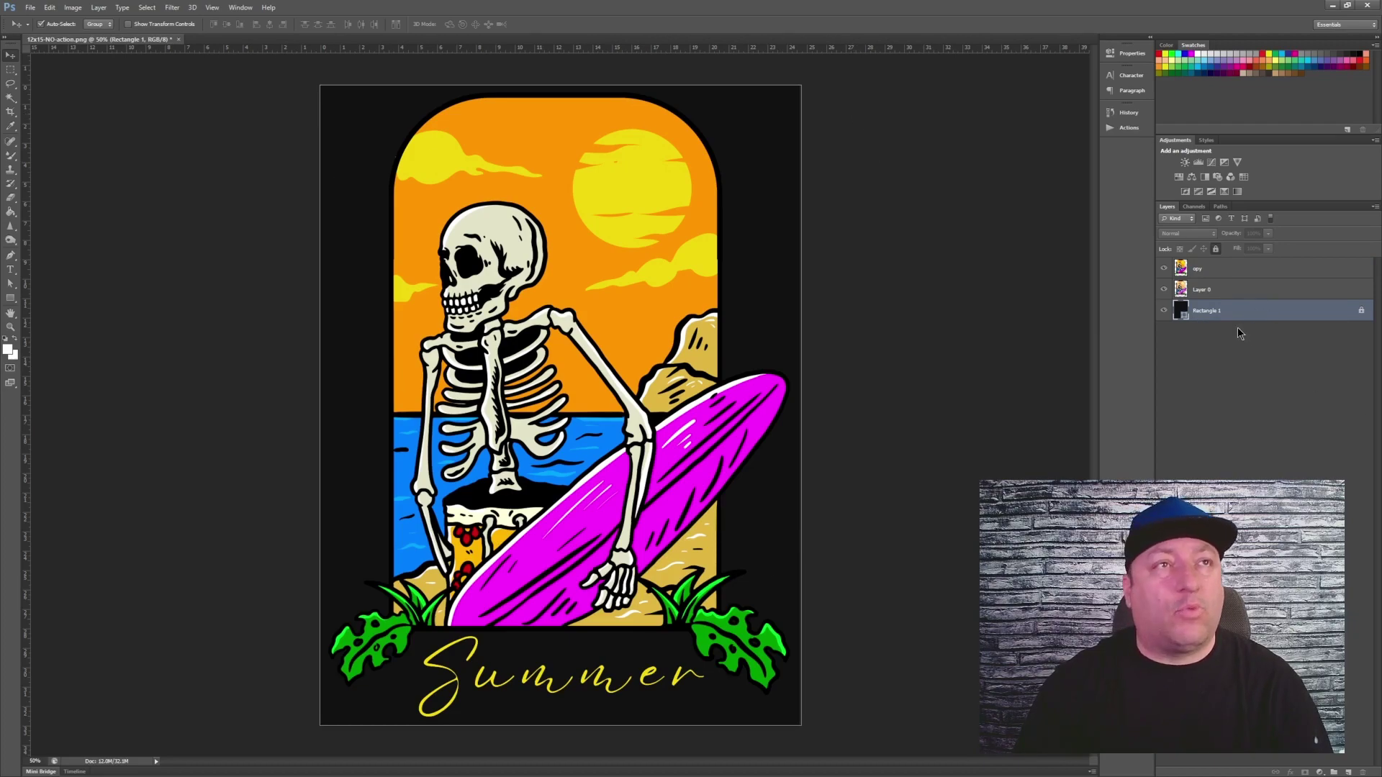
Step: Try blue, peach, pink, light grey, yellow, green and magenta fills on the background rectangle
{"action": "key", "text": "u"}
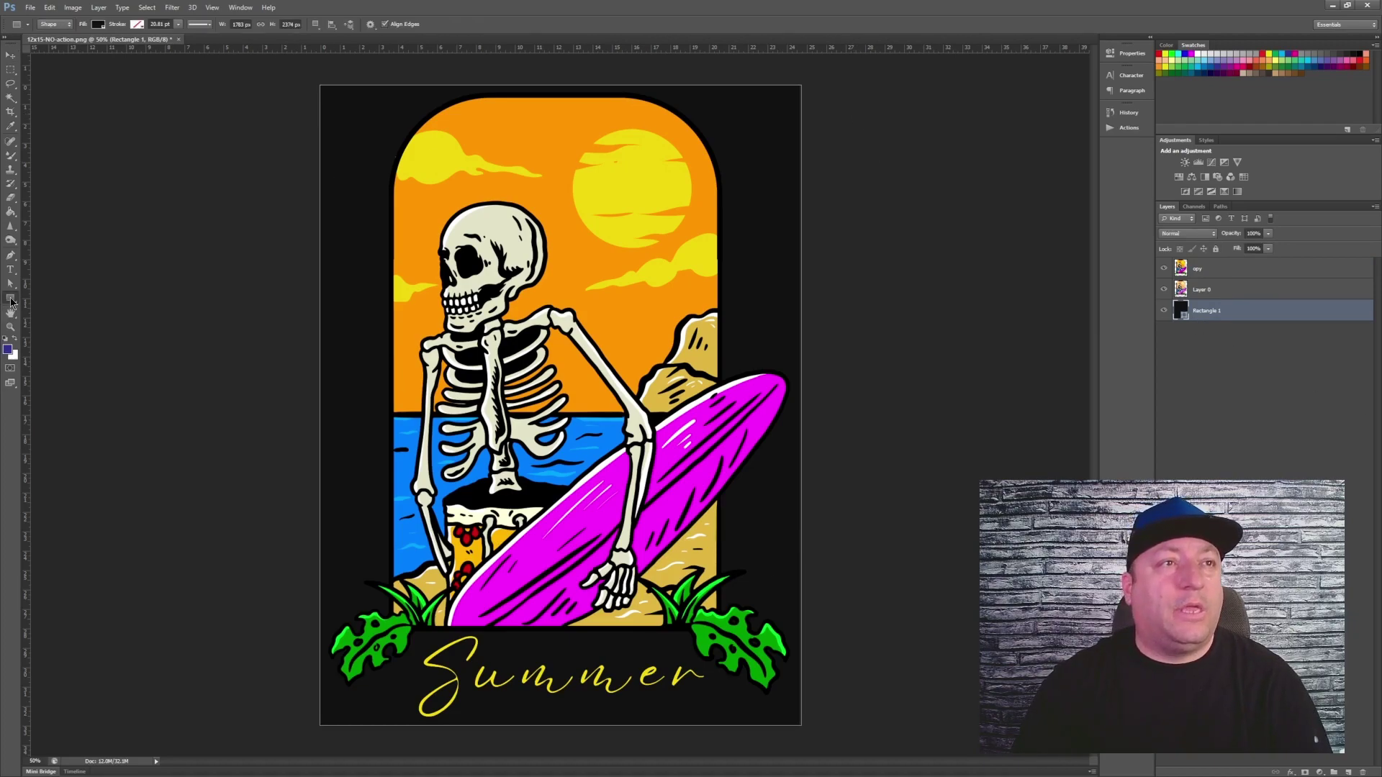
{"action": "left_click", "coordinate": [97, 25]}
{"action": "left_click", "coordinate": [77, 85]}
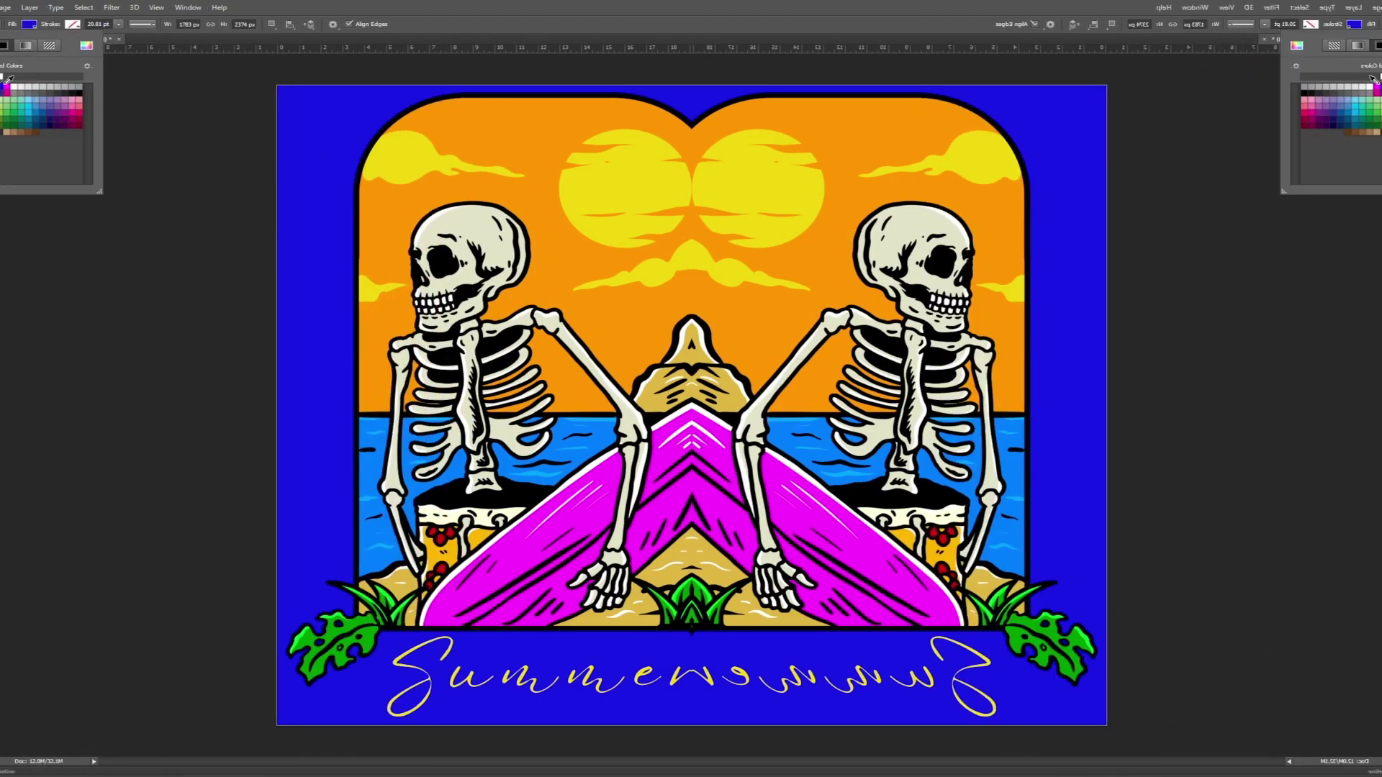
{"action": "left_click", "coordinate": [63, 93]}
{"action": "left_click", "coordinate": [77, 93]}
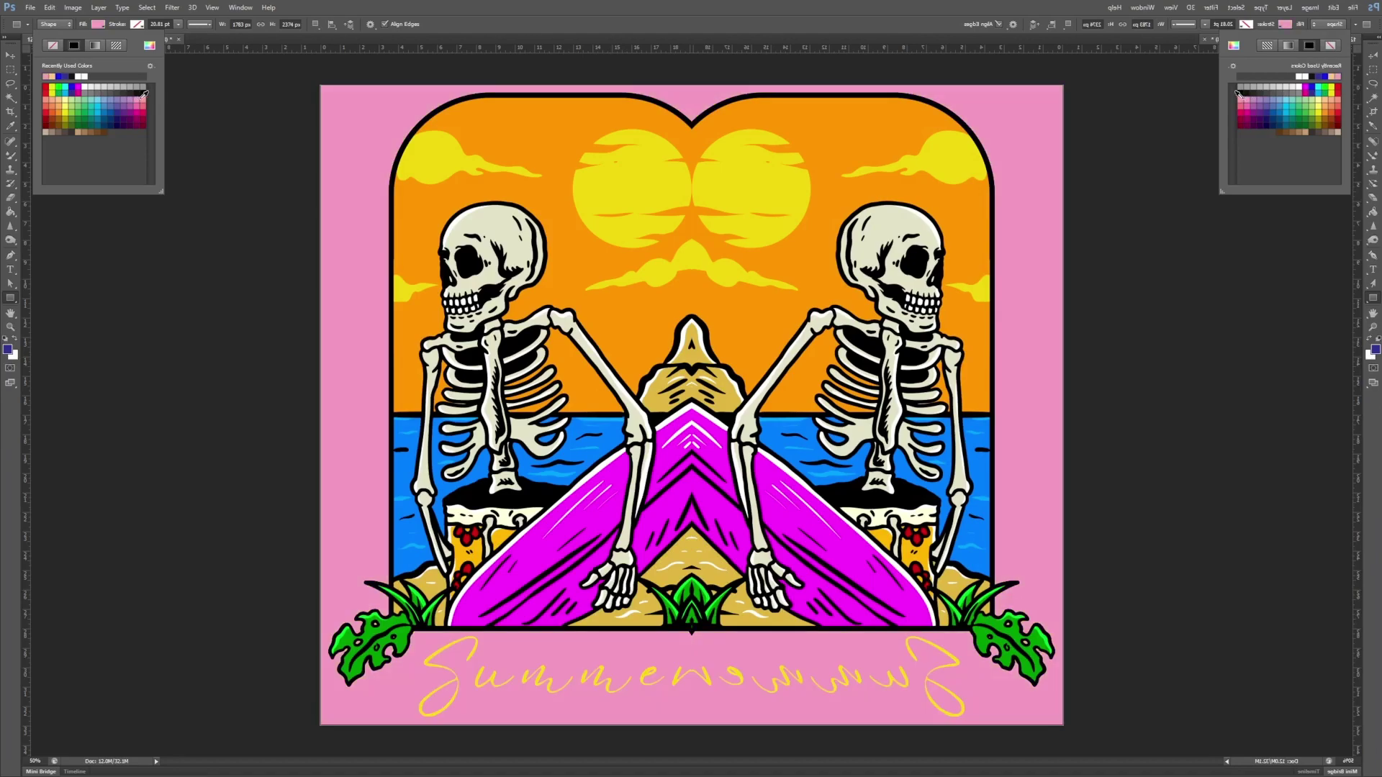
{"action": "left_click", "coordinate": [104, 85]}
{"action": "left_click", "coordinate": [62, 83]}
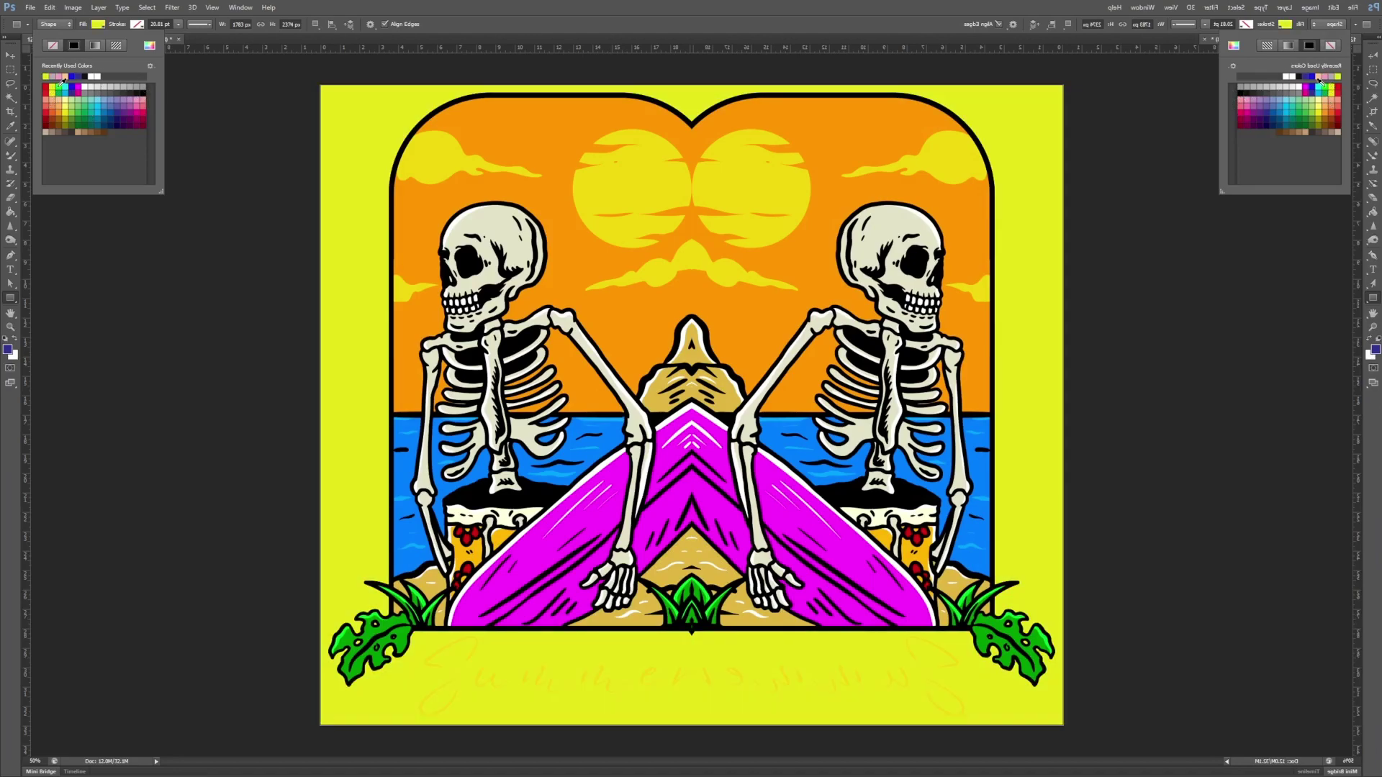
{"action": "left_click", "coordinate": [66, 84]}
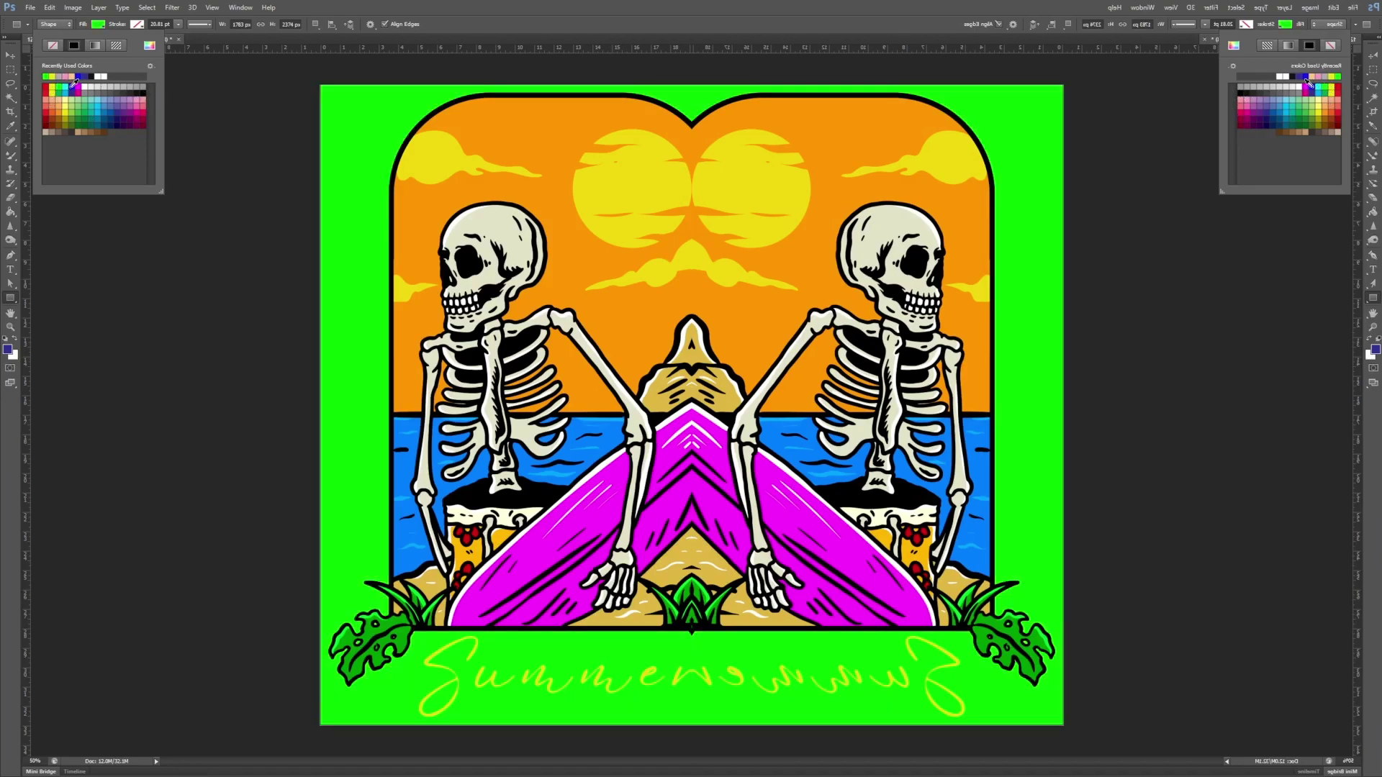
{"action": "left_click", "coordinate": [75, 85]}
Step: Settle on a white rectangle fill and close the Summer document
{"action": "left_click", "coordinate": [87, 85]}
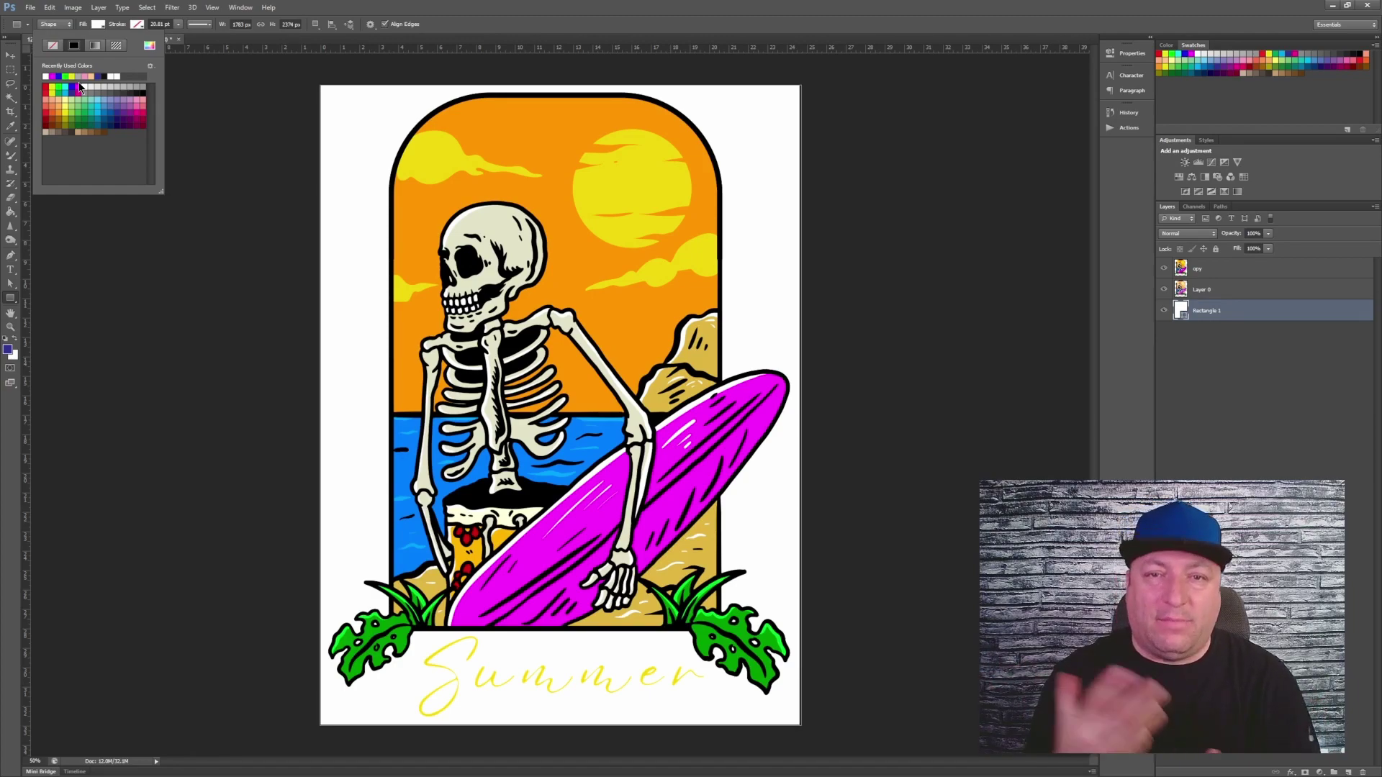
{"action": "left_click_drag", "start_coordinate": [184, 124], "coordinate": [190, 126]}
{"action": "key", "text": "ctrl+w"}
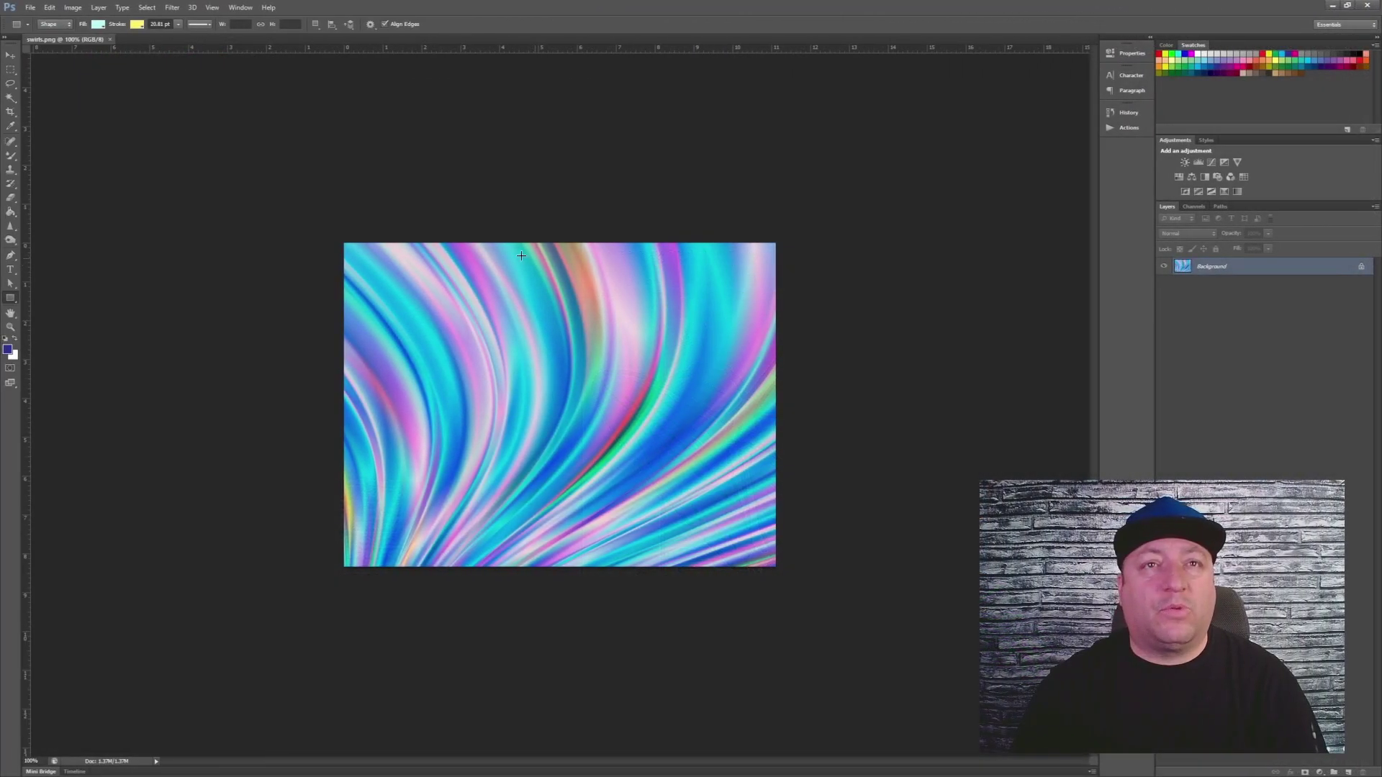
Step: Run Fluorescent Action 1 twice on the swirl image, then collapse the Actions panel
{"action": "left_click", "coordinate": [1111, 134]}
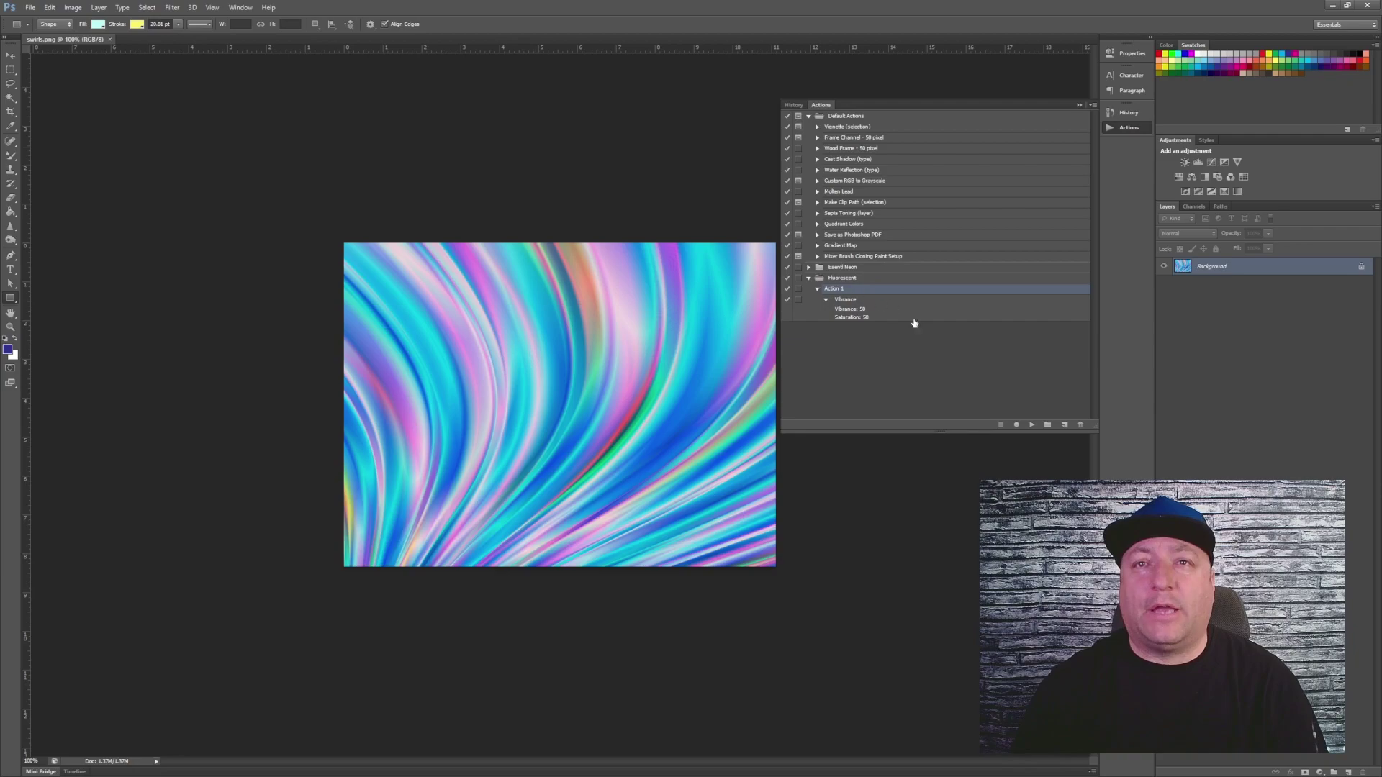
{"action": "left_click", "coordinate": [1032, 427]}
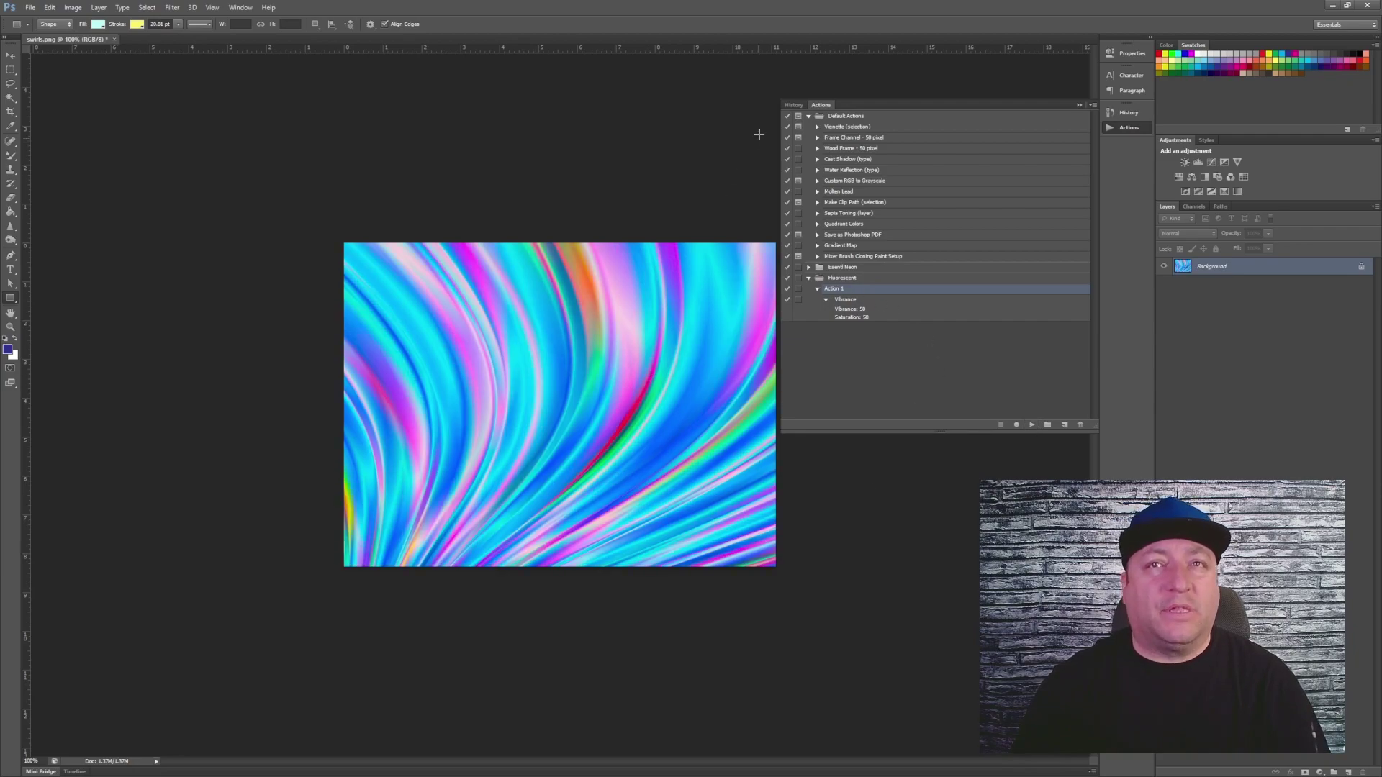
{"action": "left_click", "coordinate": [1032, 426]}
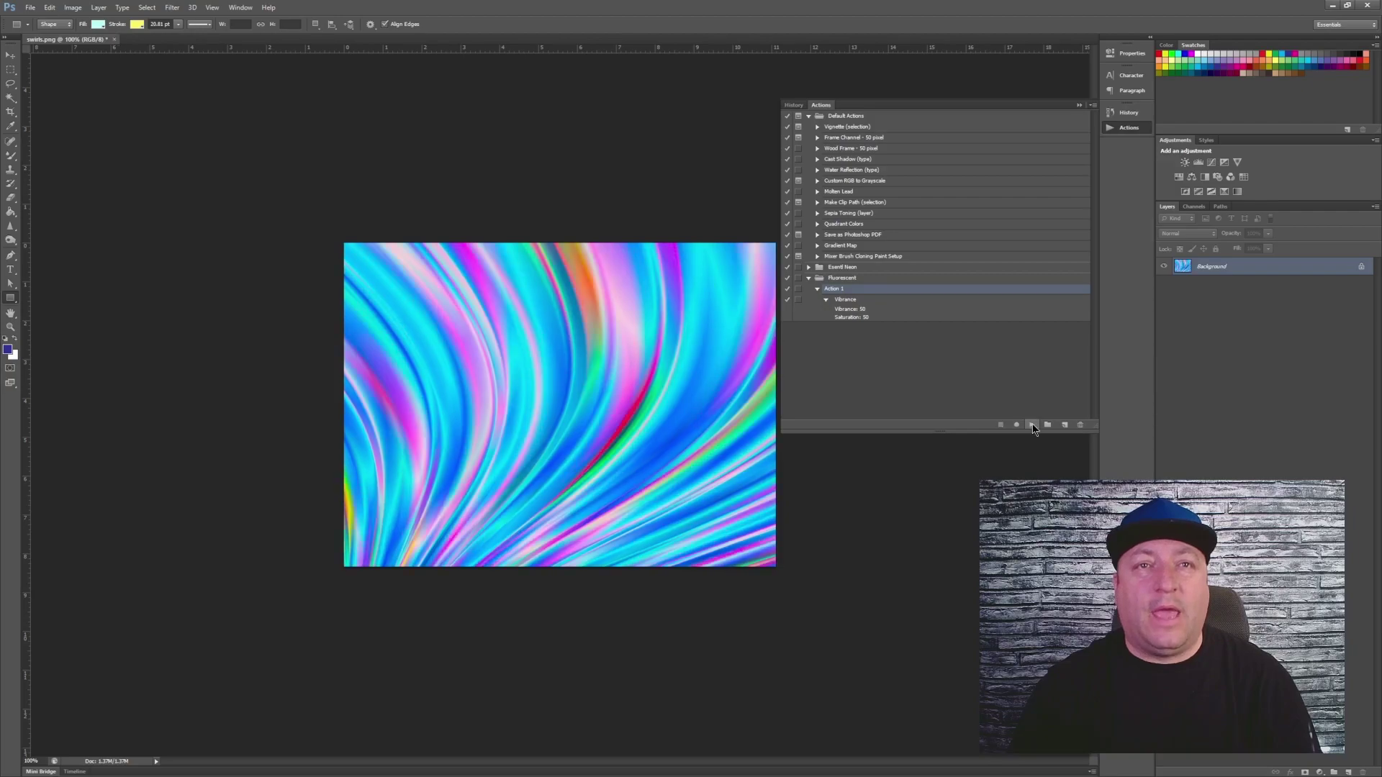
{"action": "left_click", "coordinate": [1078, 105]}
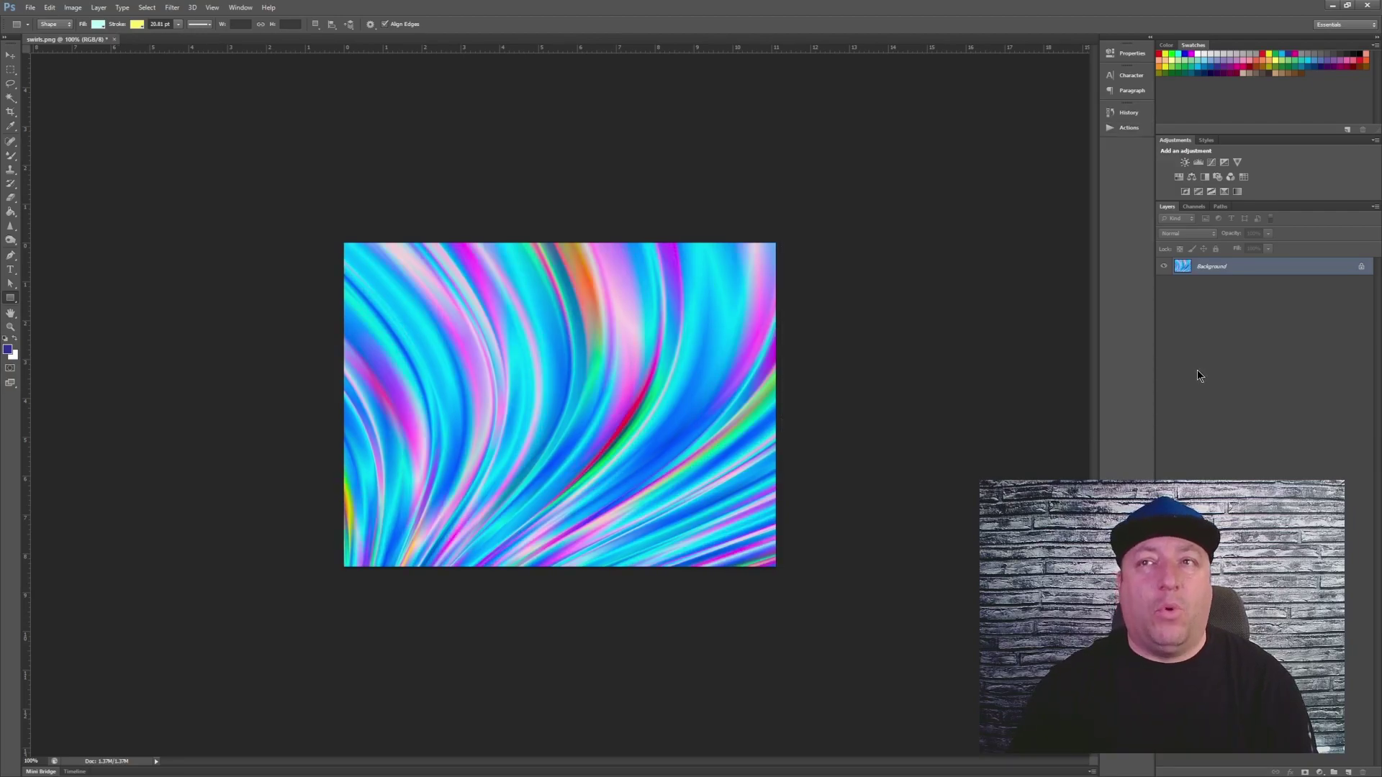